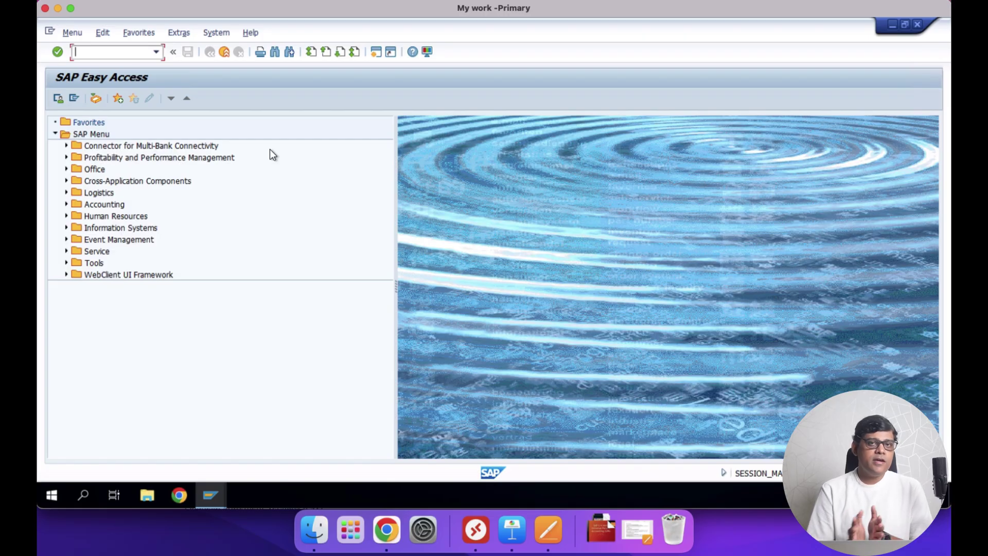
Start a supplier invoice in FB60 for SUPPLIER # 2
type("fb60")
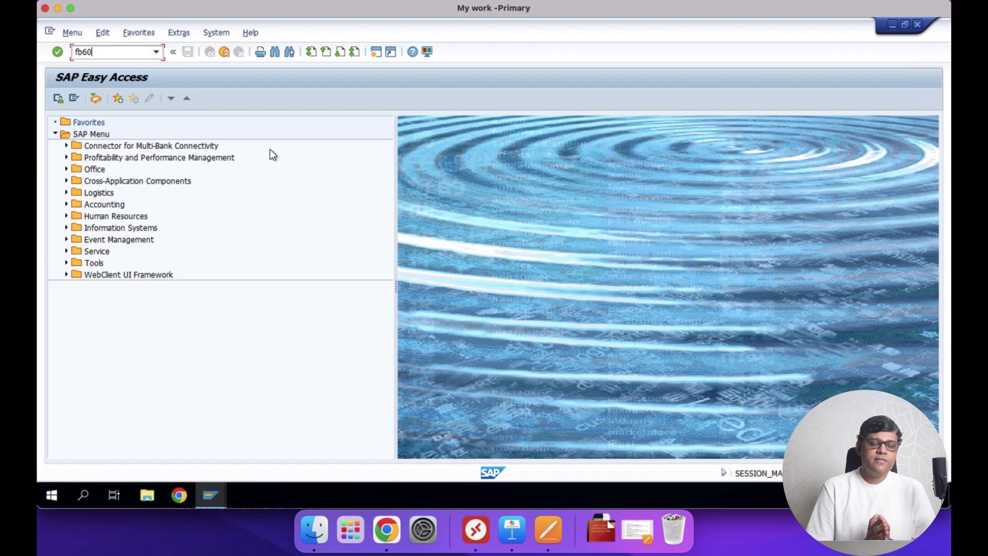
key("Return")
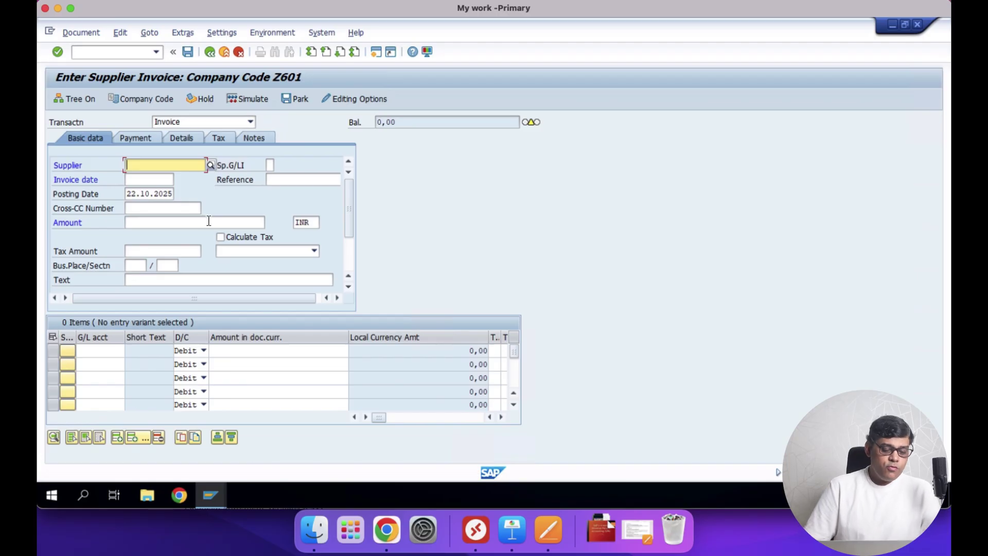
left_click(211, 164)
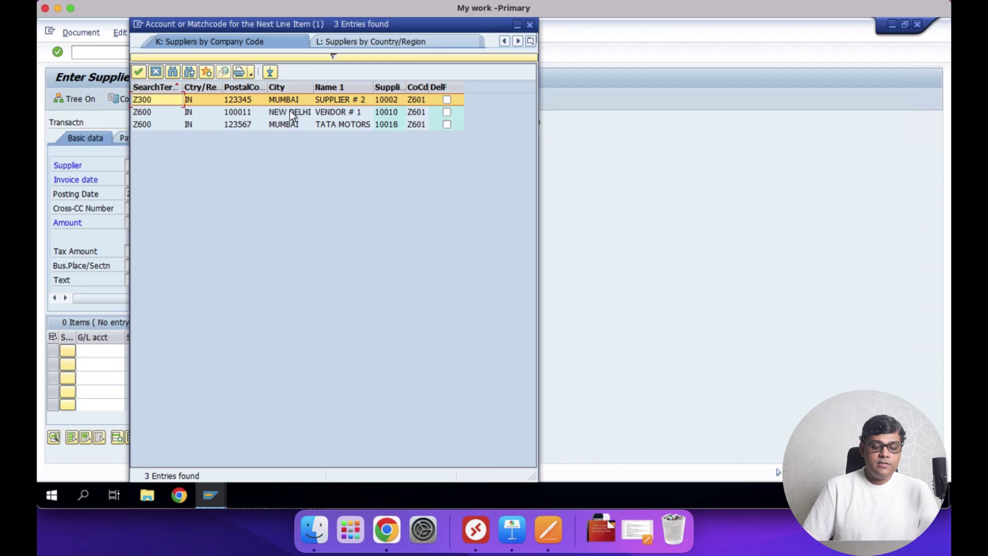
double_click(307, 98)
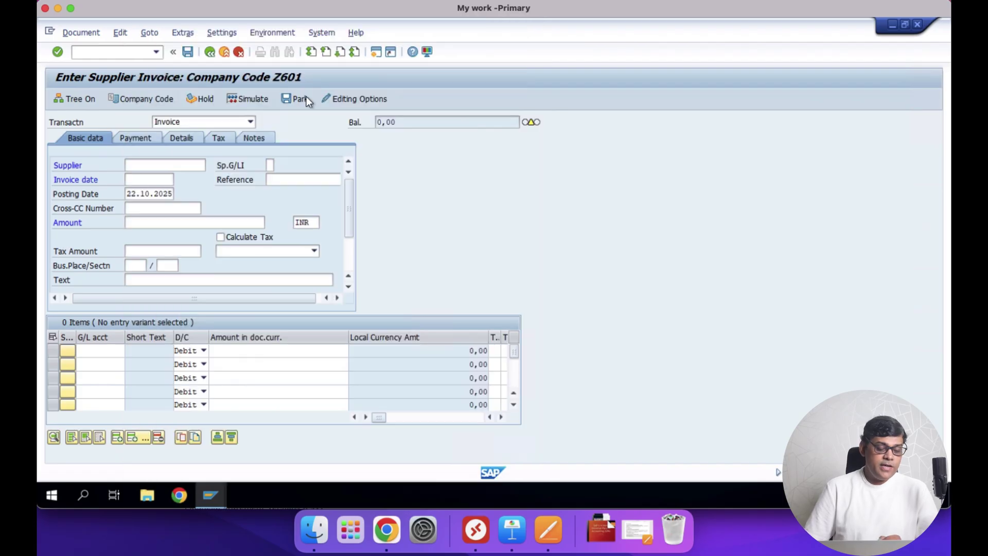
Set both the invoice date and posting date to 07.10.2025
left_click(160, 180)
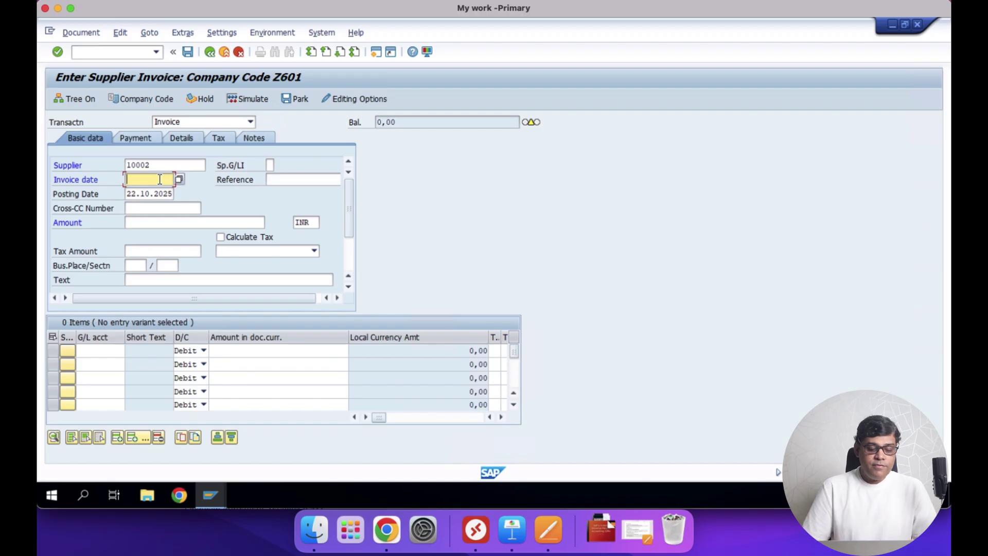
left_click(179, 180)
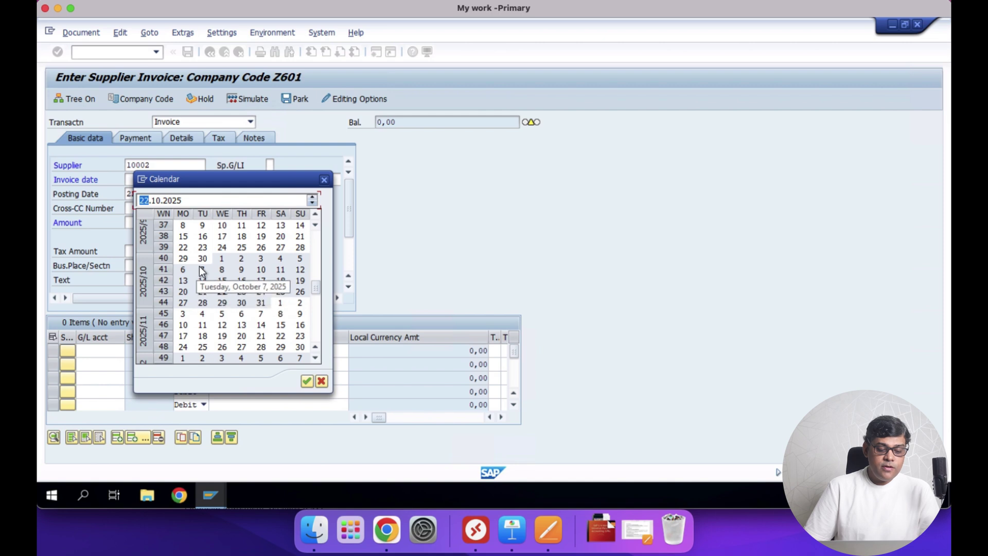
double_click(201, 270)
left_click(158, 193)
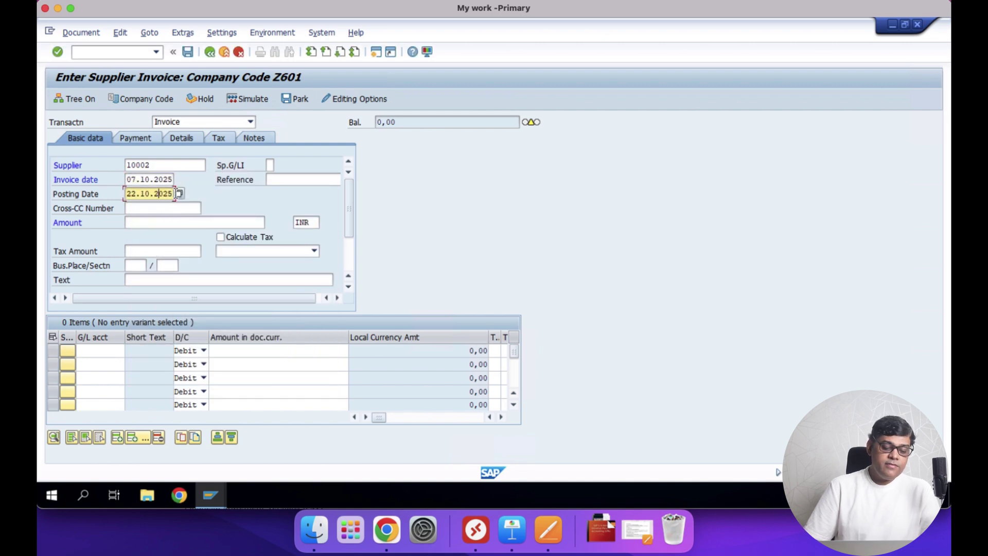
left_click(179, 194)
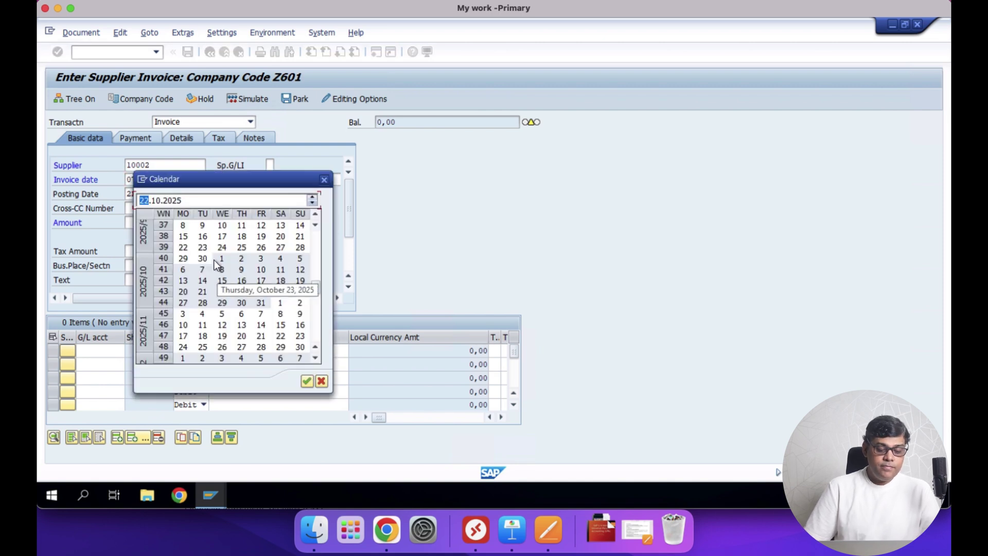
double_click(202, 269)
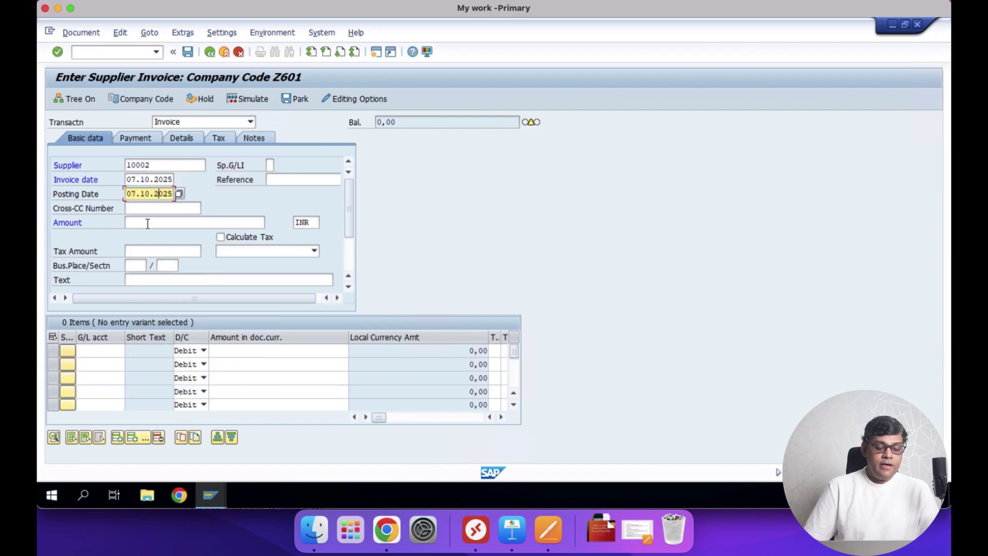
Enter amount 10000, enable tax calculation and choose tax code T1
left_click(145, 222)
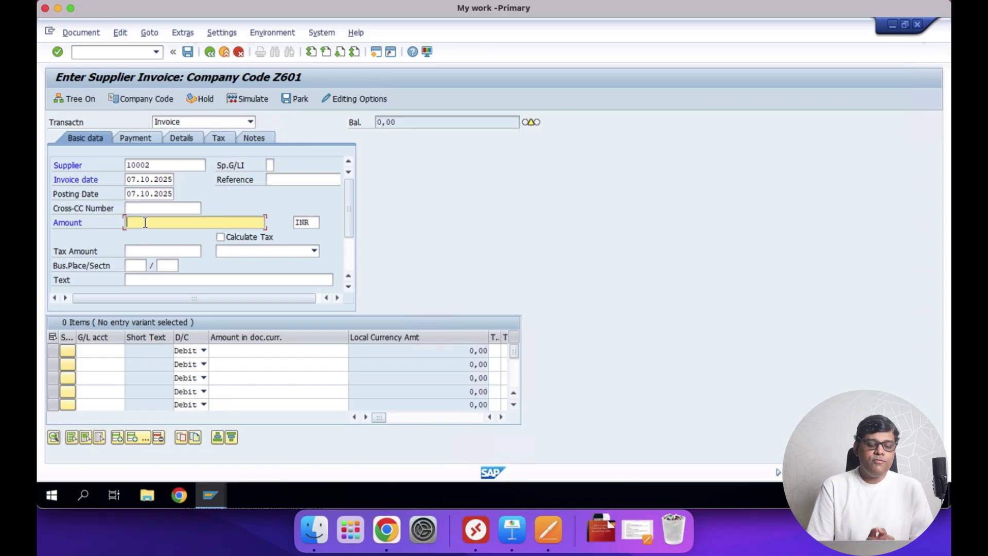
type("10000")
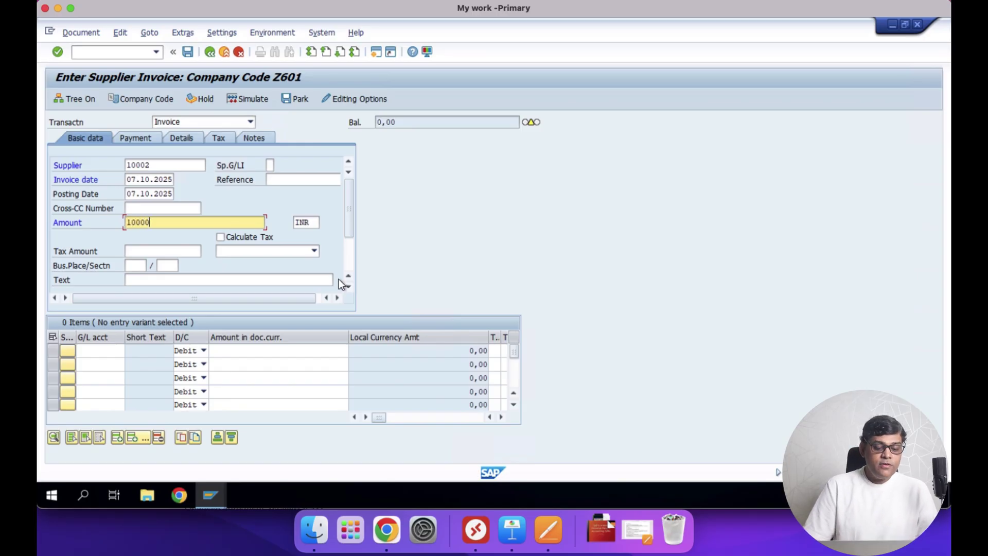
key("Tab")
key("Tab")
key("space")
key("Return")
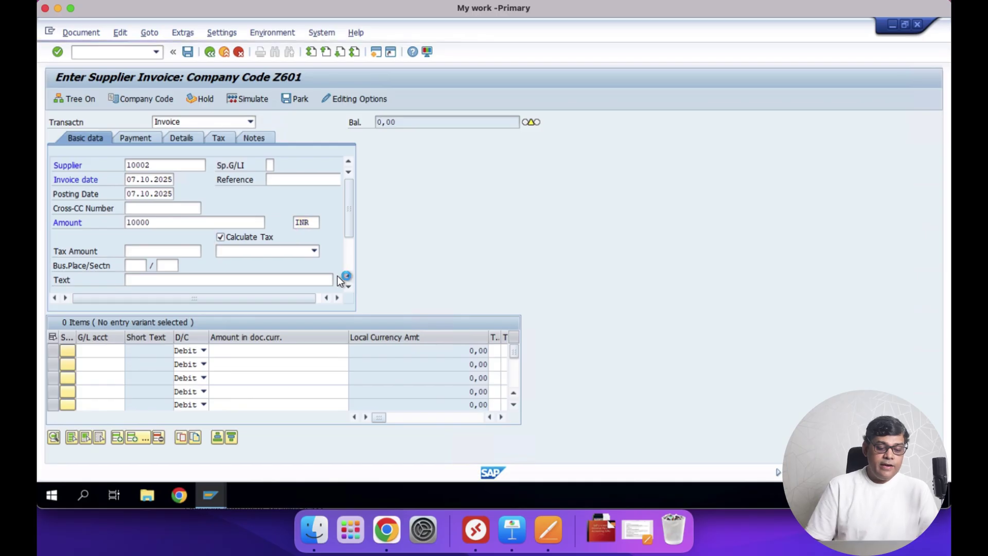
left_click(251, 248)
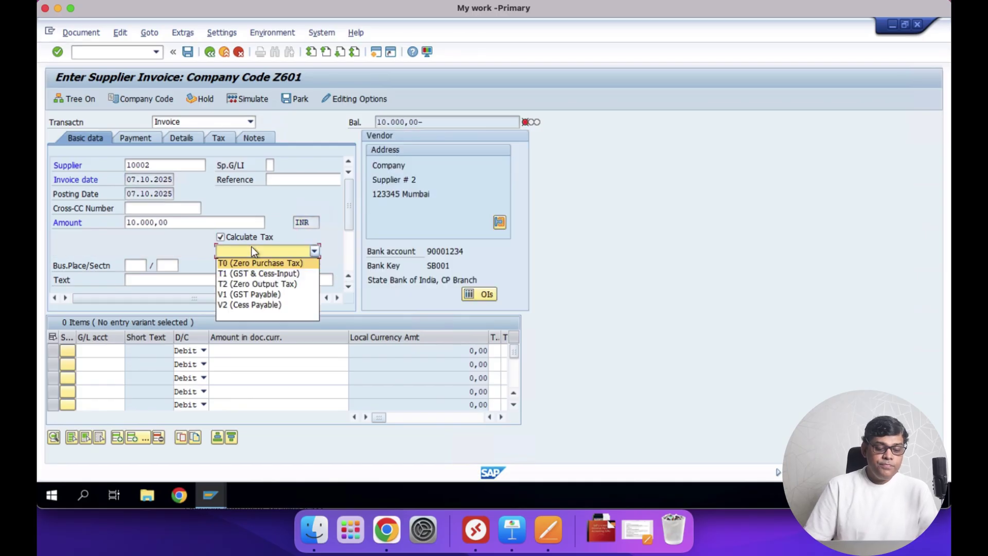
left_click(265, 275)
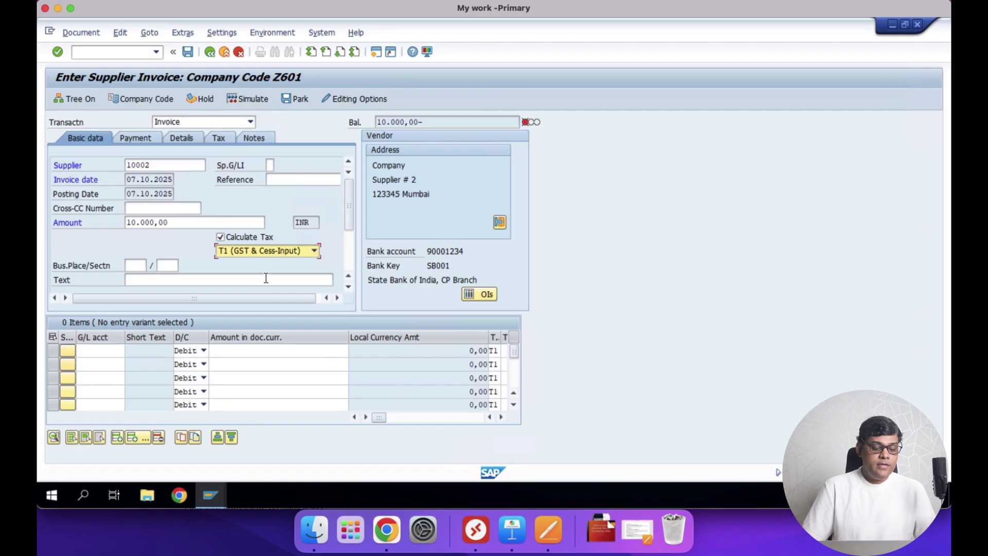
After checking 007033 Marketing Exp, enter G/L account 7033 with amount 10000 on the first line
left_click(100, 352)
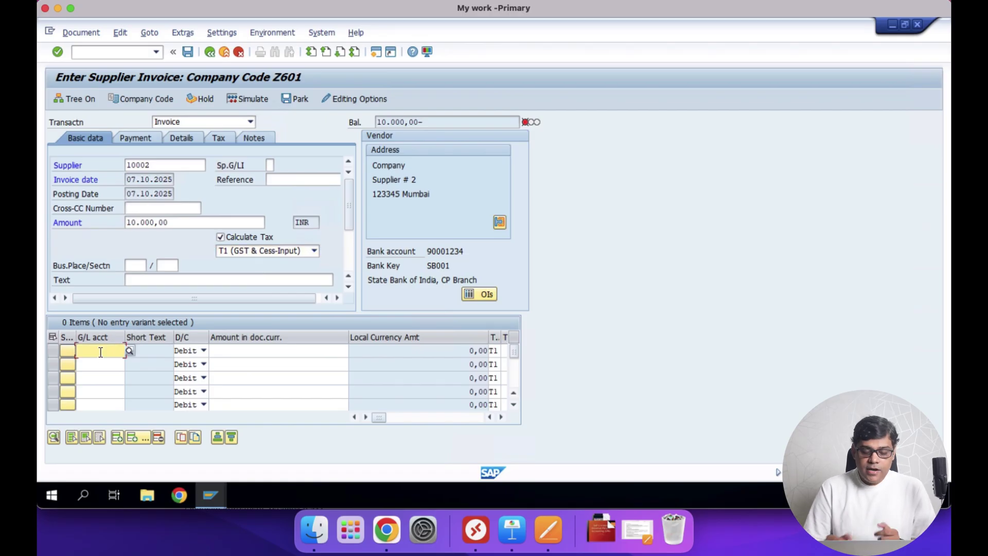
left_click(210, 497)
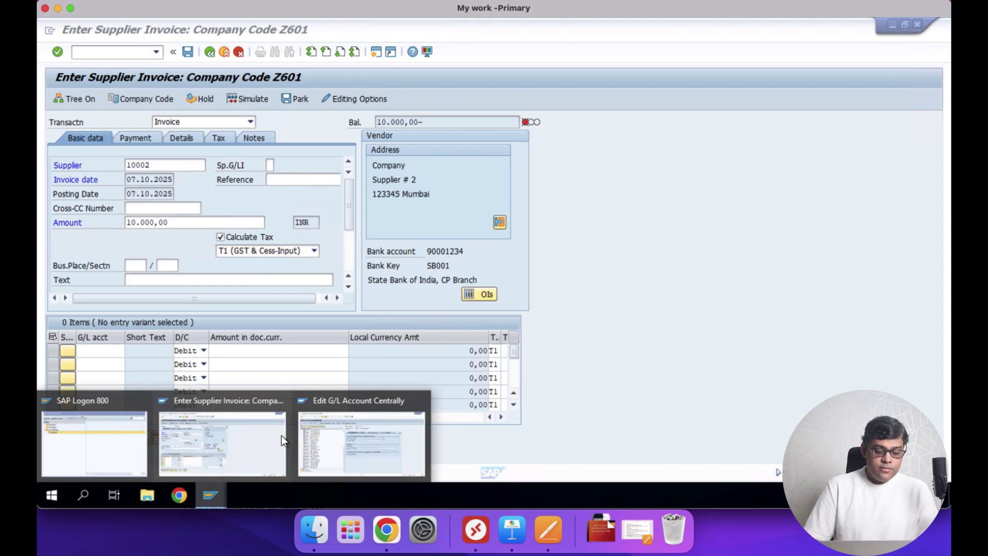
left_click(339, 448)
left_click(149, 419)
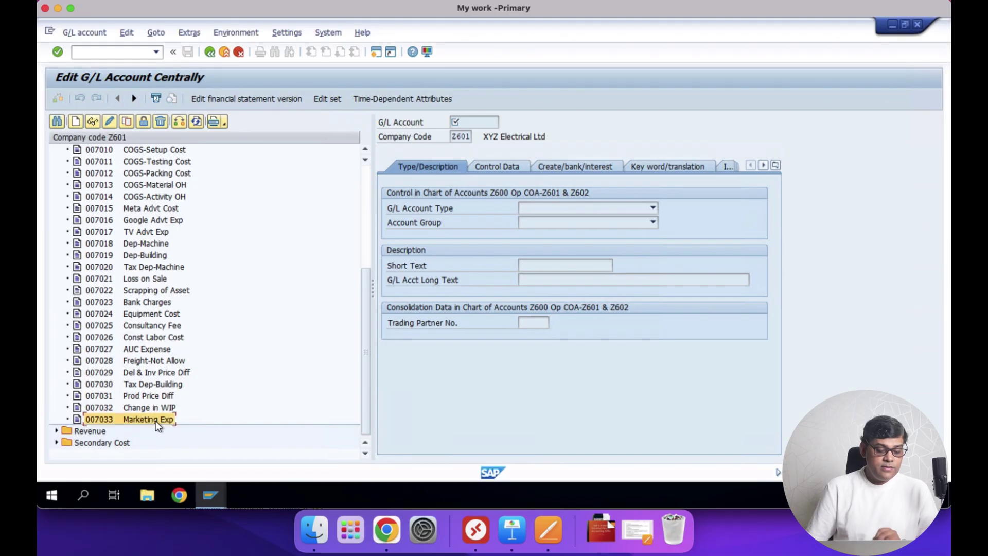
left_click(217, 500)
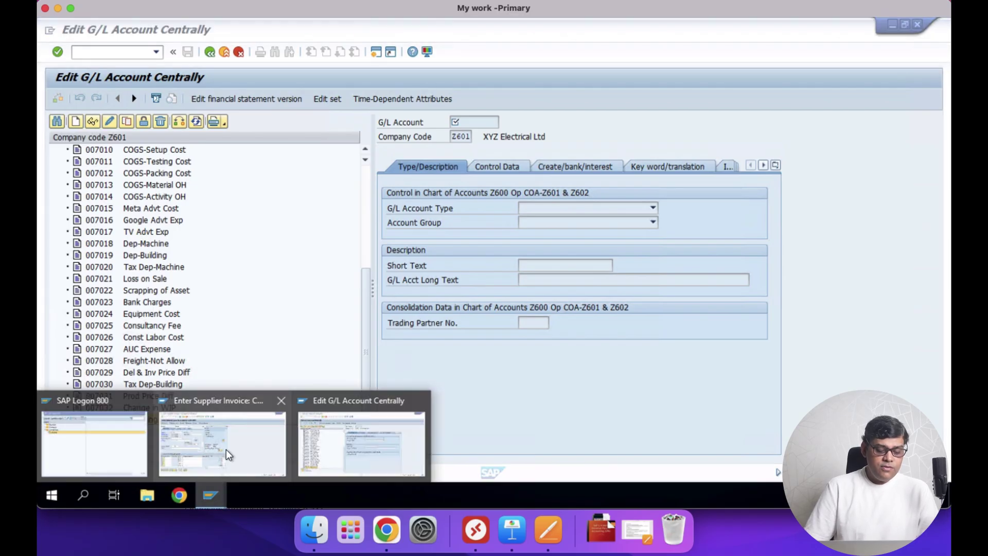
left_click(232, 448)
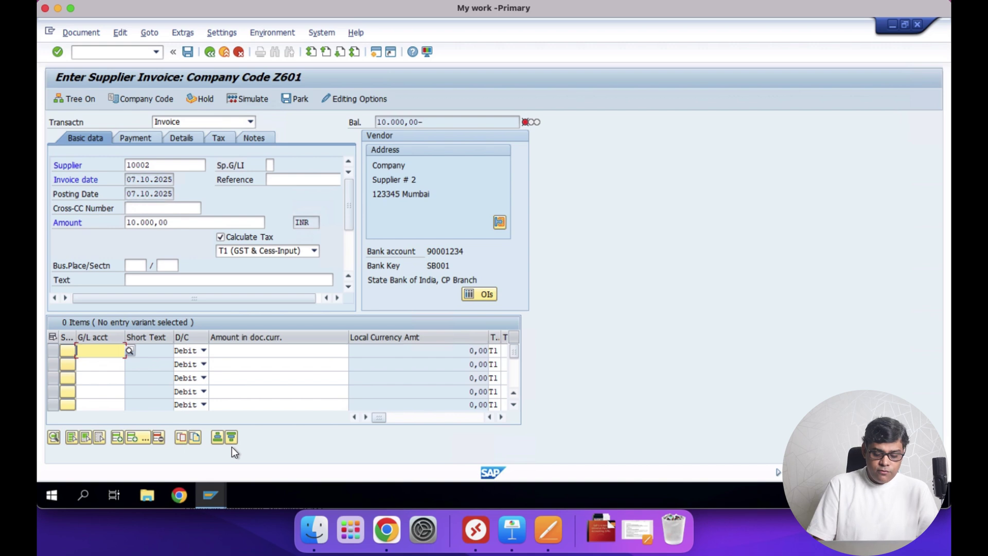
type("7033")
key("Tab")
key("Tab")
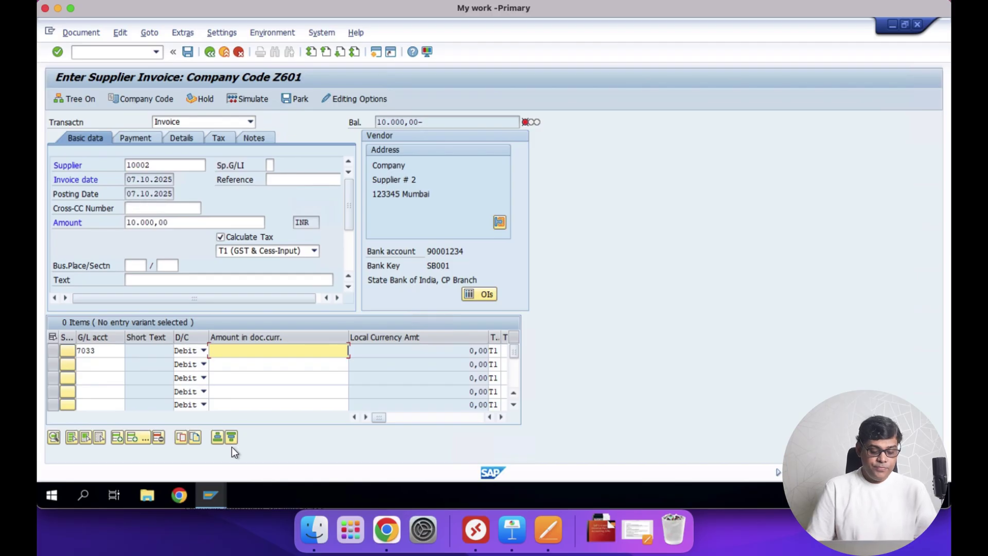
type("10000")
key("Tab")
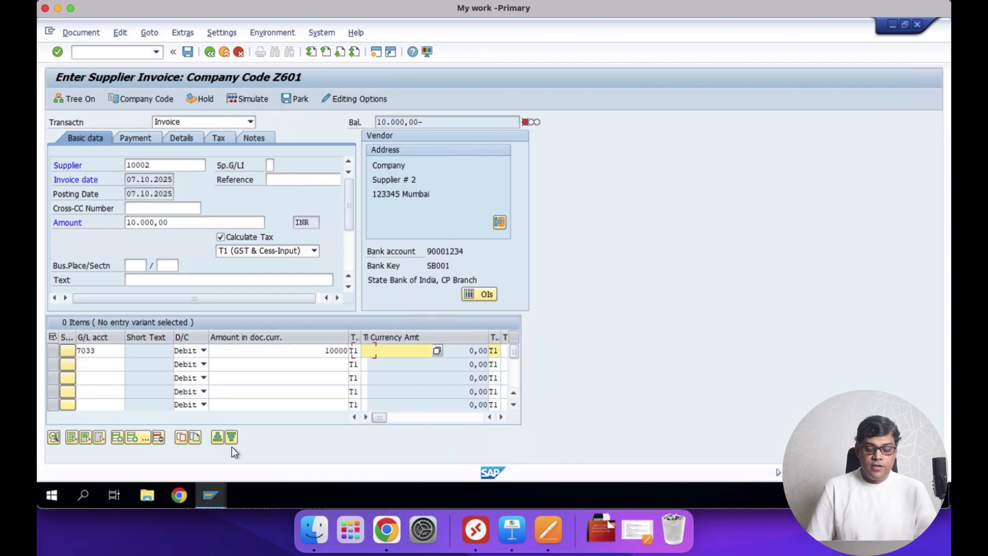
Assign MARKETING-HQ cost center 20004 to the line item
key("Tab")
key("Tab")
key("Tab")
key("Tab")
key("Tab")
key("Tab")
key("Tab")
key("Tab")
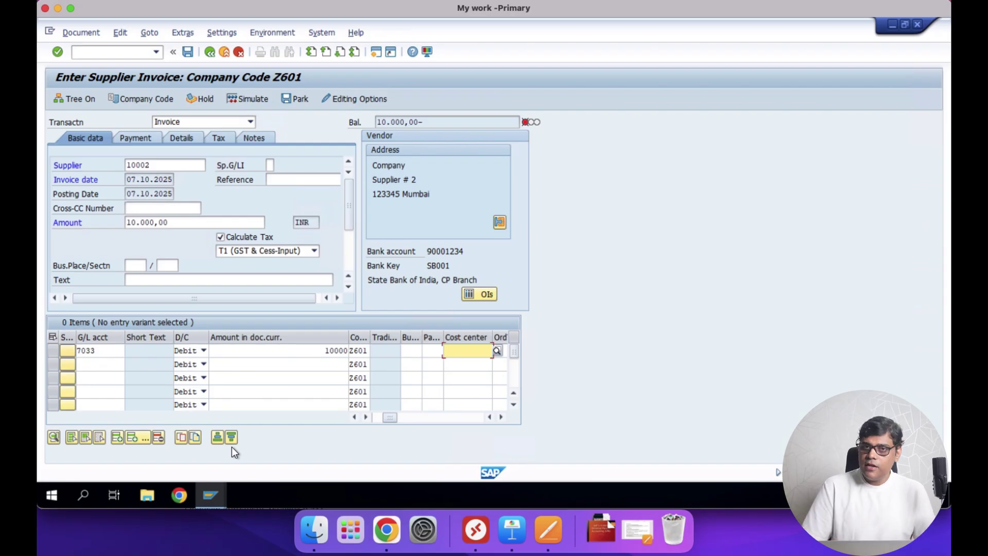
left_click(497, 352)
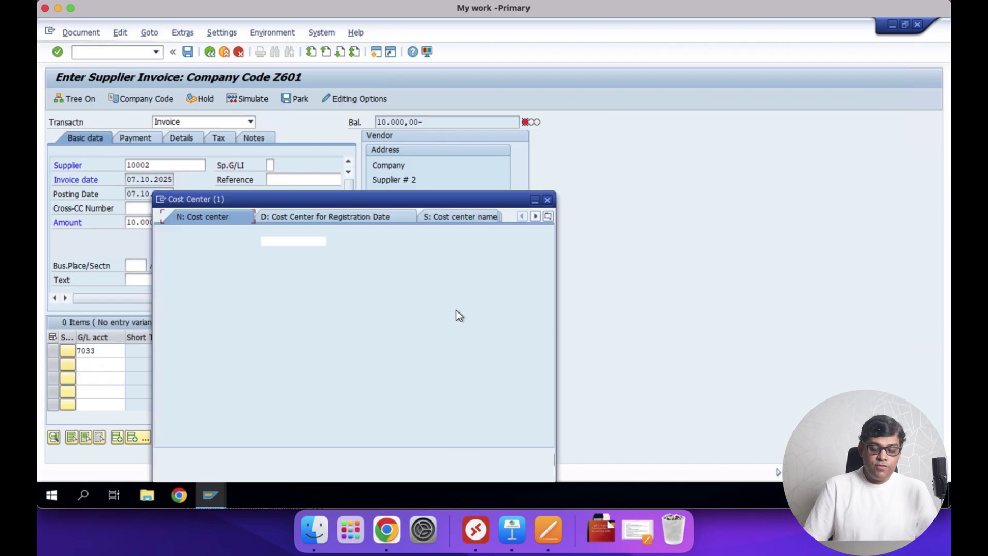
key("Return")
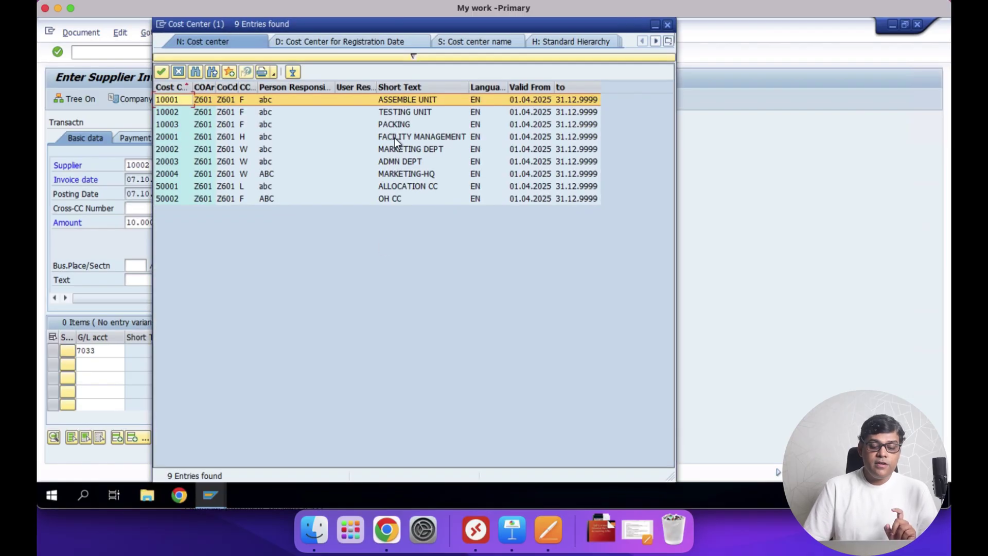
left_click(385, 174)
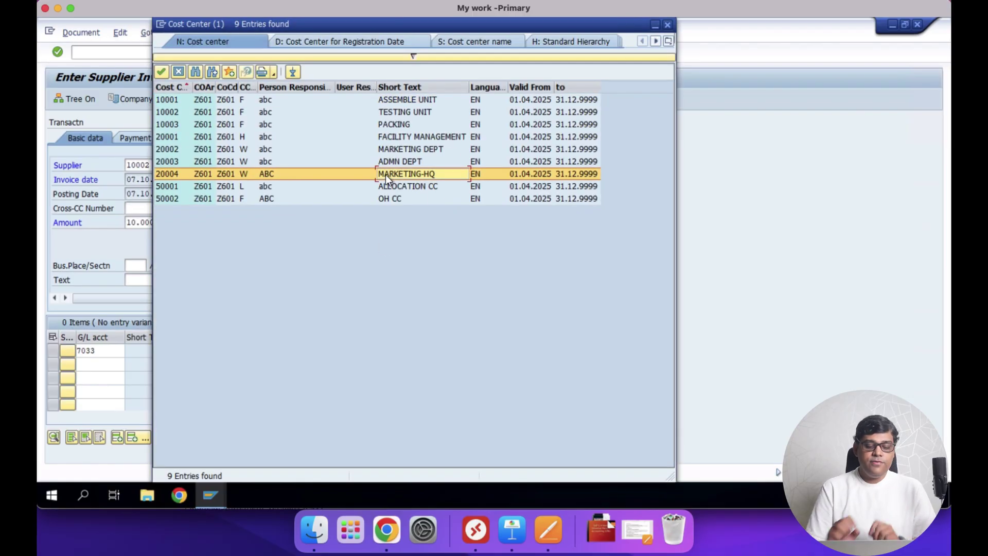
double_click(410, 176)
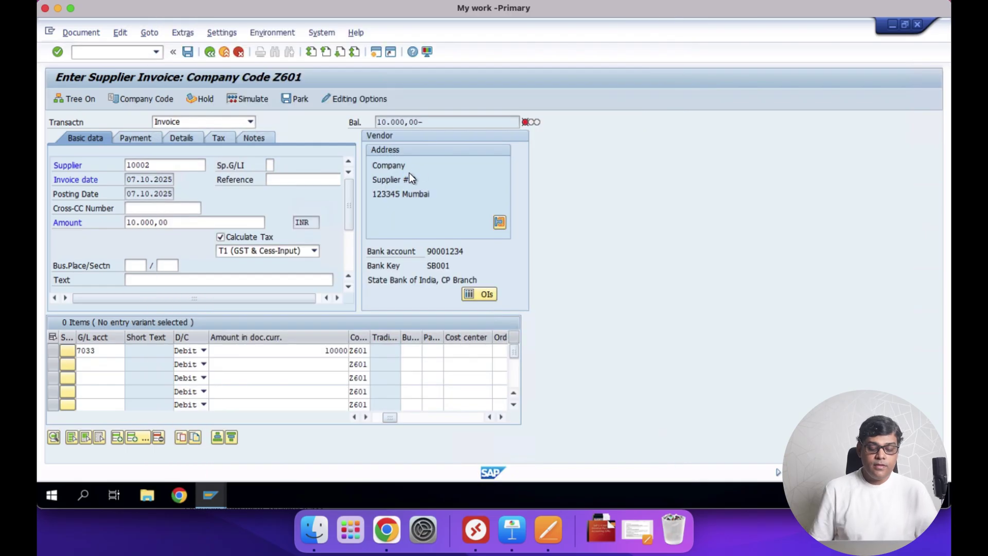
Scroll across the 7033 line item to confirm it carries profit center PC1000
key("Return")
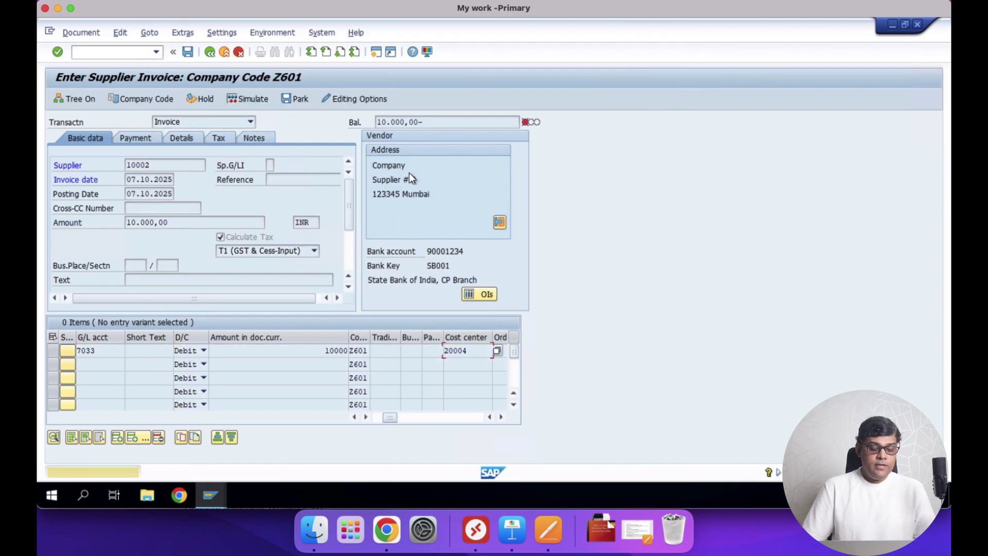
left_click(479, 352)
key("Tab")
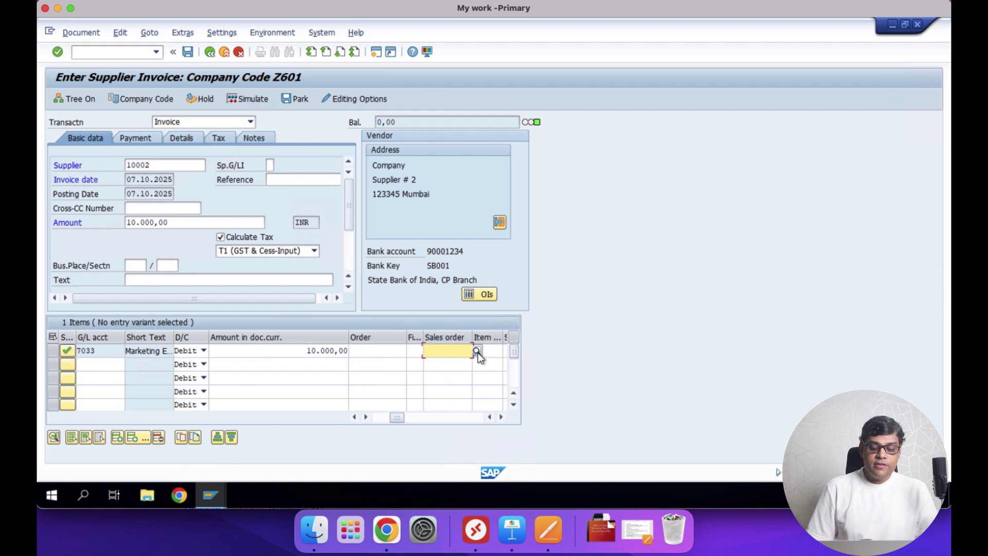
key("Tab")
key("Tab")
key("Tab")
key("Tab")
key("Tab")
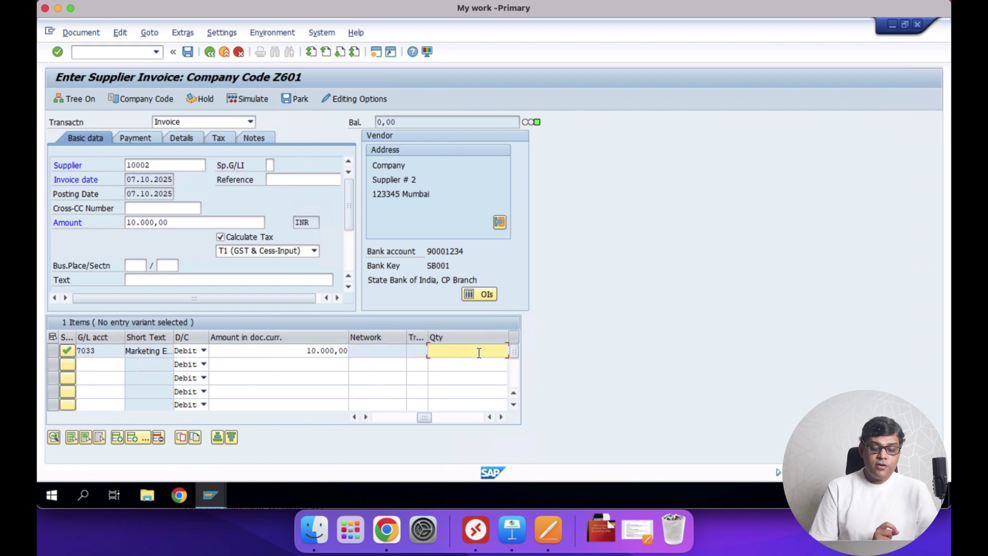
key("Tab")
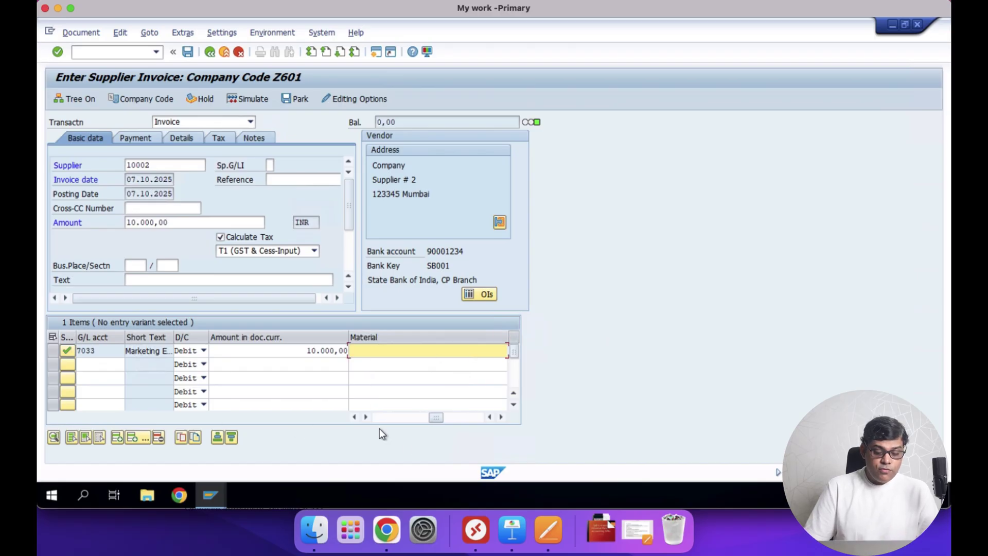
left_click(353, 417)
left_click(353, 417)
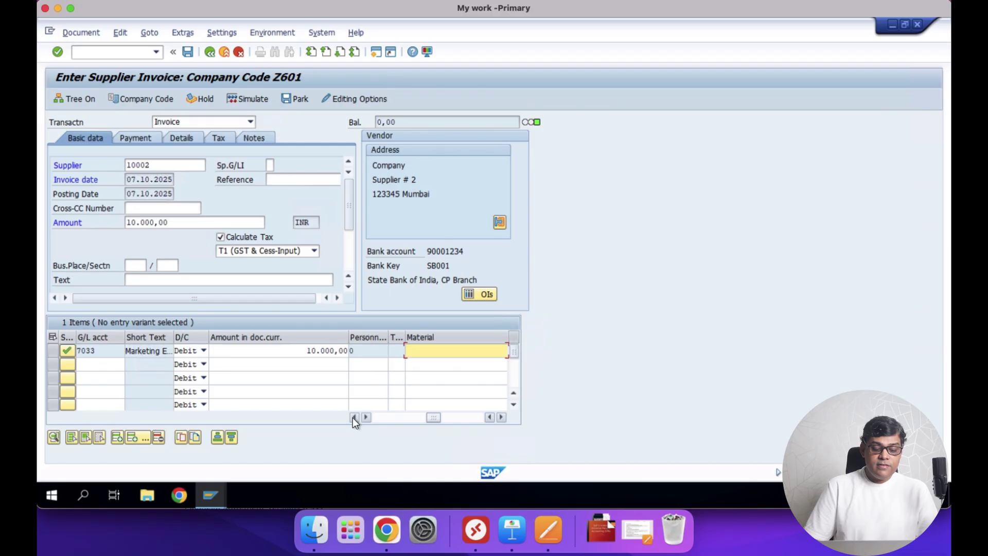
left_click(353, 418)
left_click(353, 418)
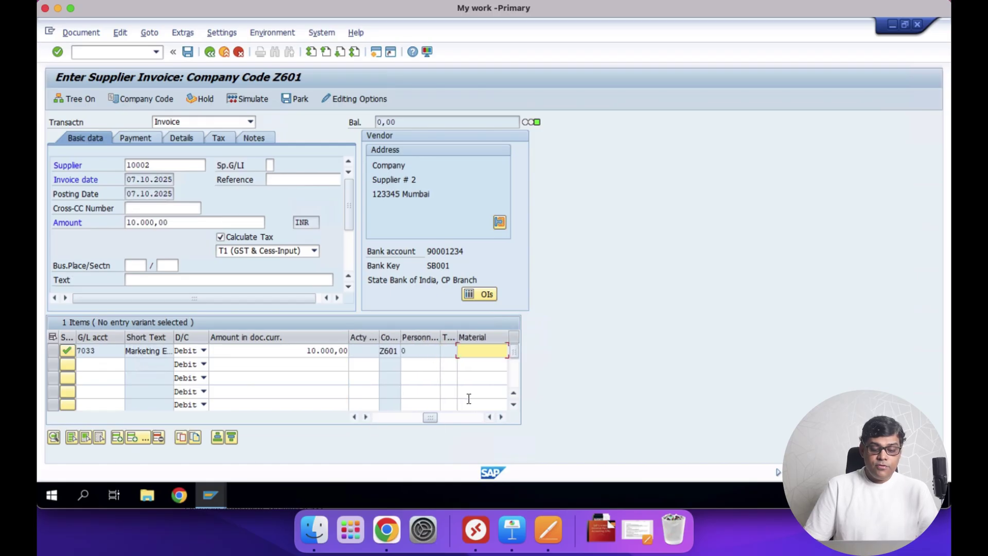
key("Tab")
key("Tab")
key("Tab")
key("Tab")
key("Tab")
key("Tab")
key("Tab")
key("Tab")
key("Tab")
key("Tab")
key("Tab")
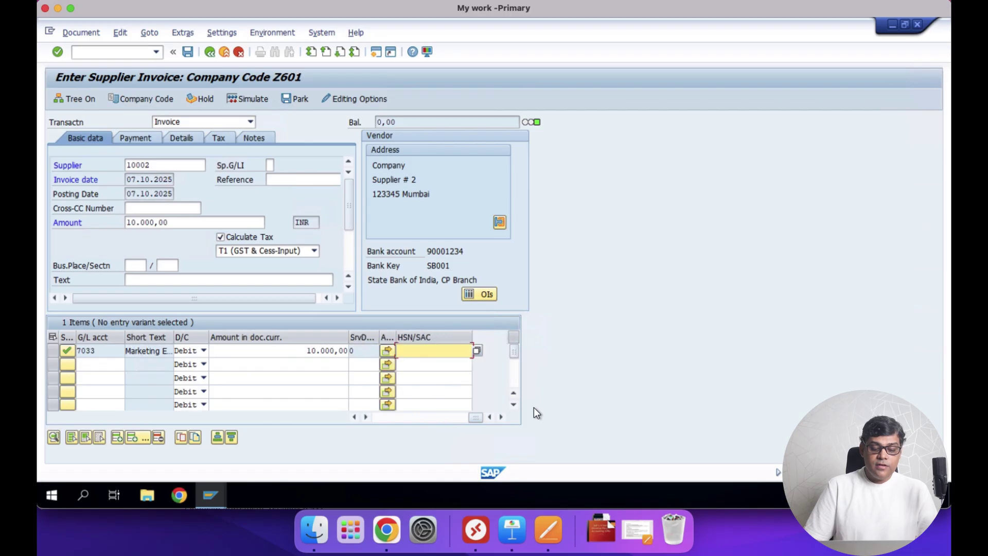
key("Tab")
key("Tab")
key("Tab")
key("Tab")
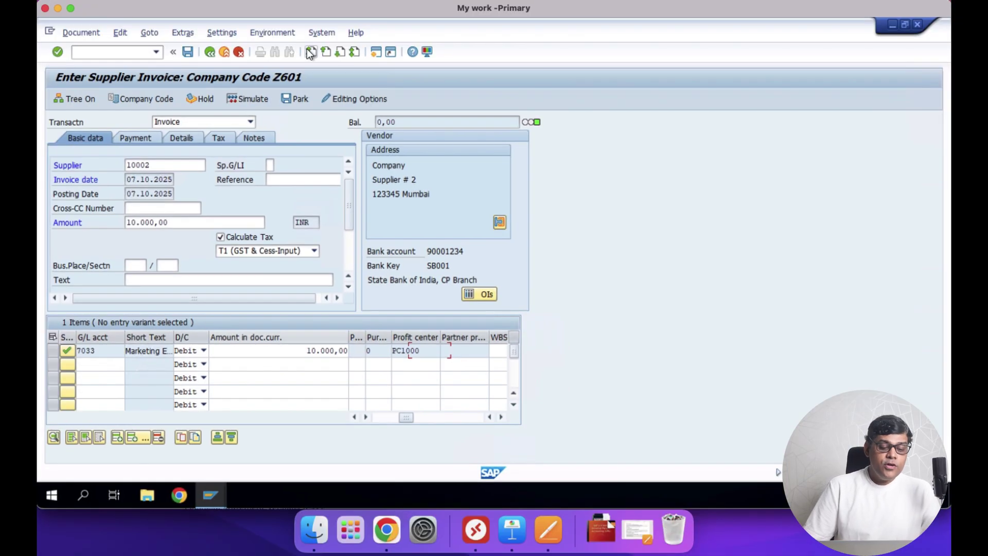
Post the invoice as document 19002 and show the Marketing Exp line's general ledger view
left_click(187, 52)
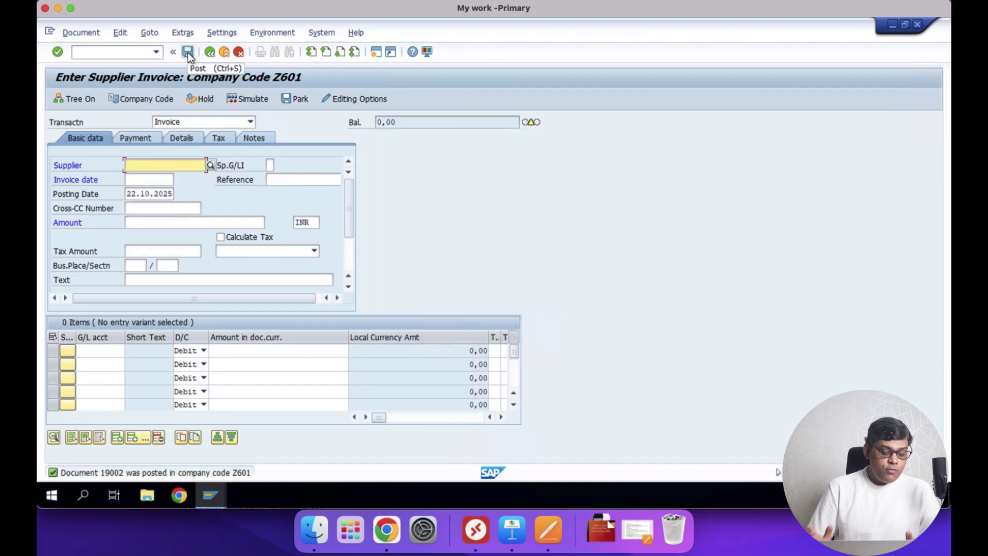
left_click(81, 33)
left_click(93, 63)
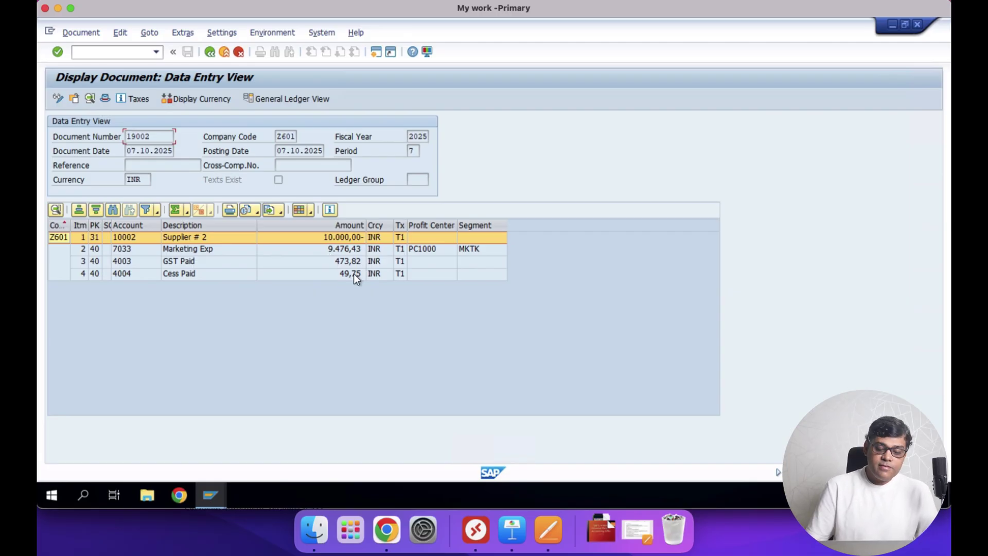
left_click(348, 251)
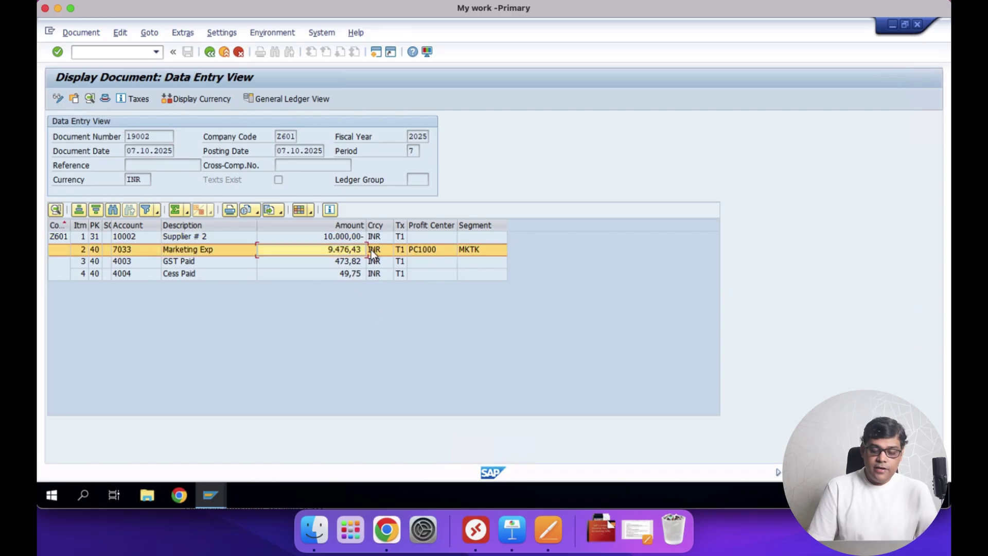
left_click(300, 100)
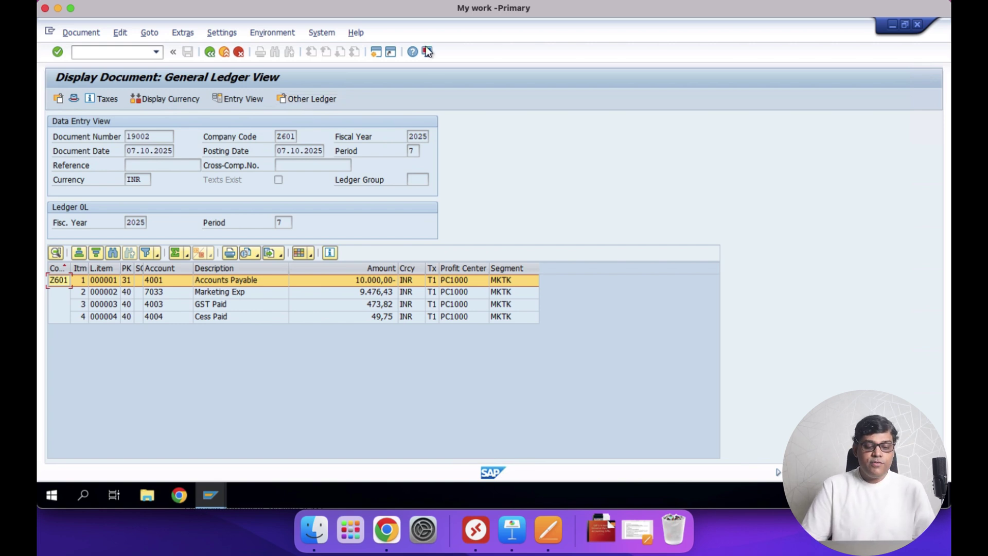
In a new session, open KE5Z and restrict the profit center selection to PC1000
left_click(380, 58)
type("ke5z")
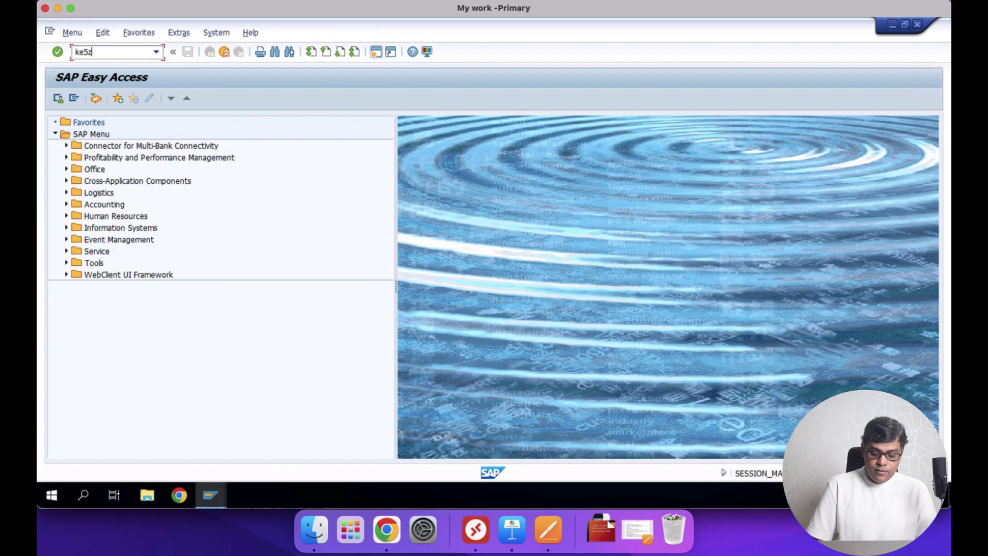
key("Return")
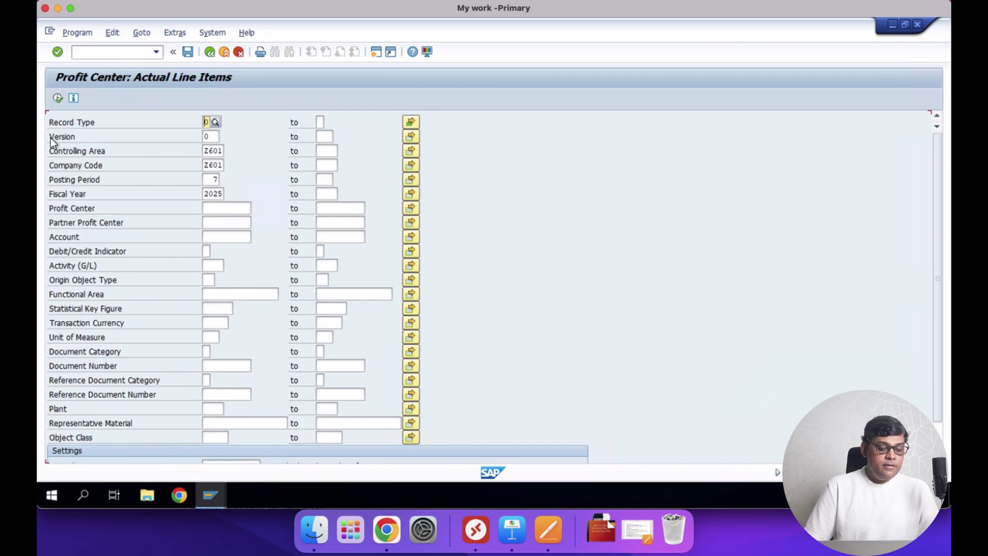
left_click(59, 100)
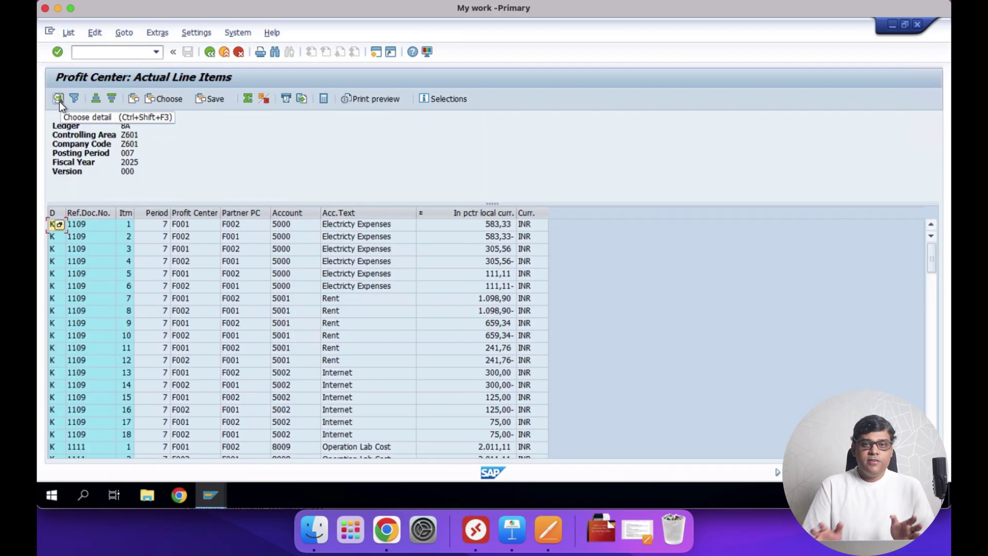
left_click(211, 52)
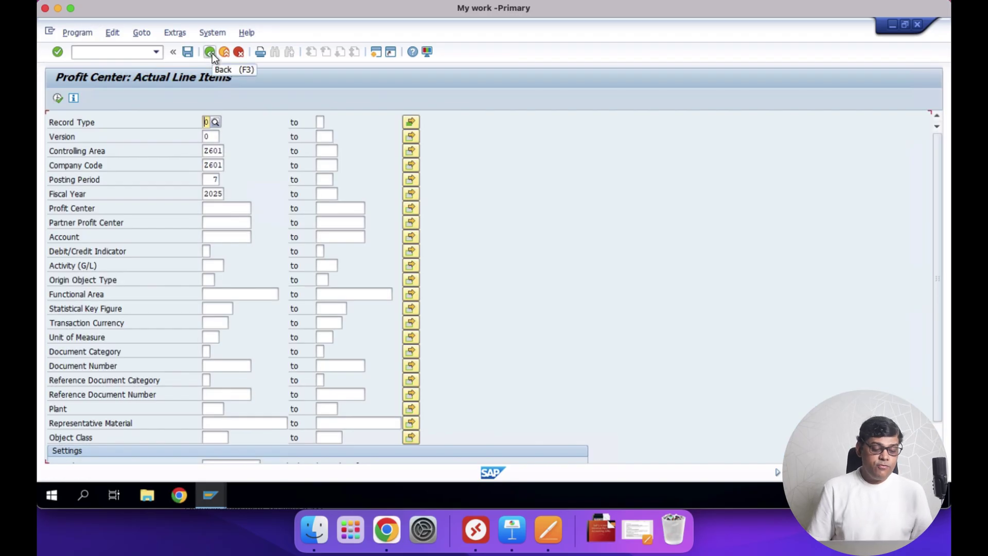
left_click(247, 208)
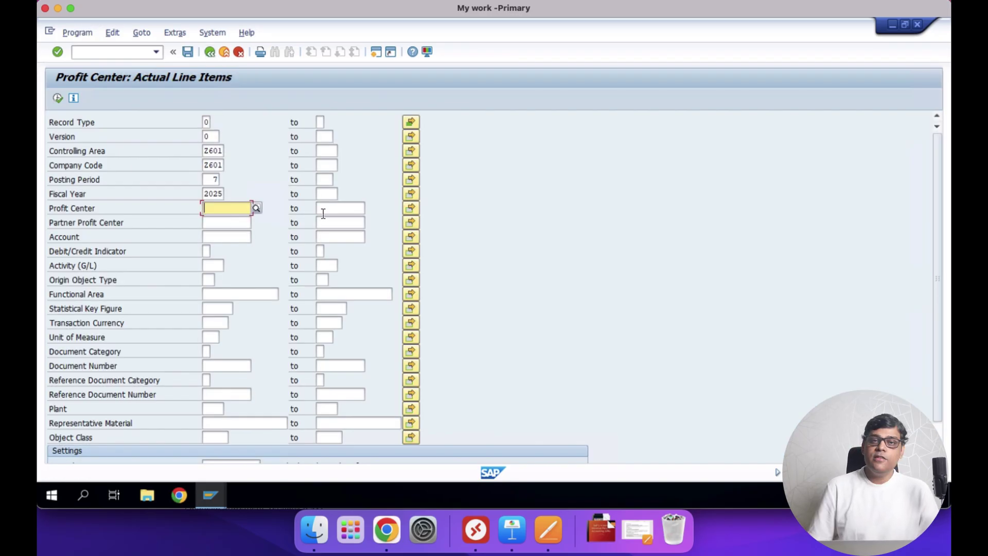
type("pc1000")
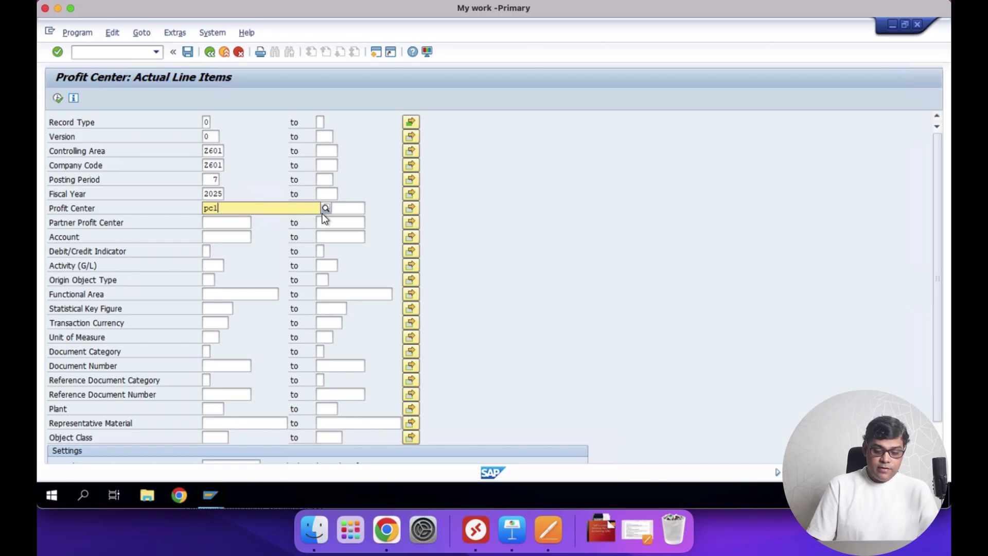
left_click(325, 210)
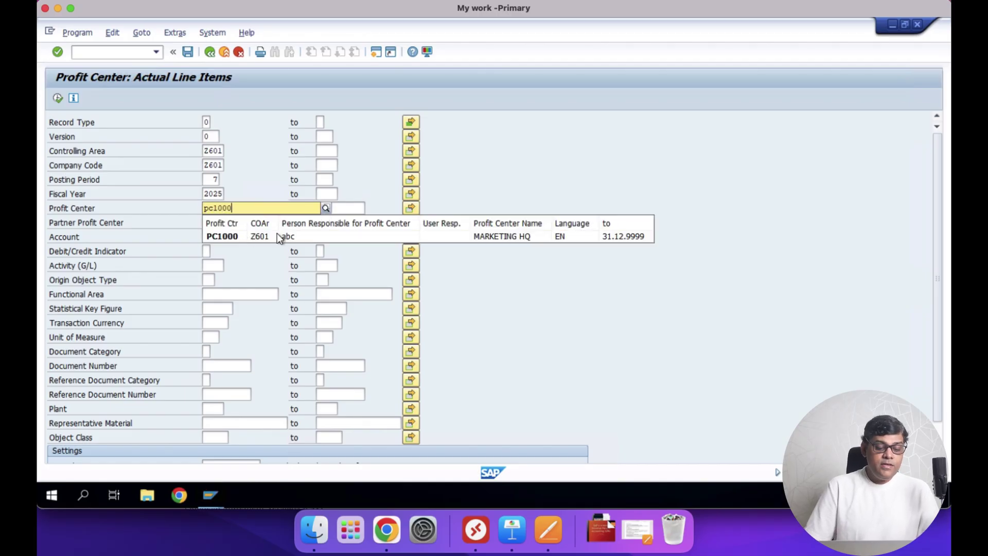
double_click(235, 234)
Run the PC1000 line-item report, review the 9.476,43 INR entry, and return to Easy Access
left_click(59, 99)
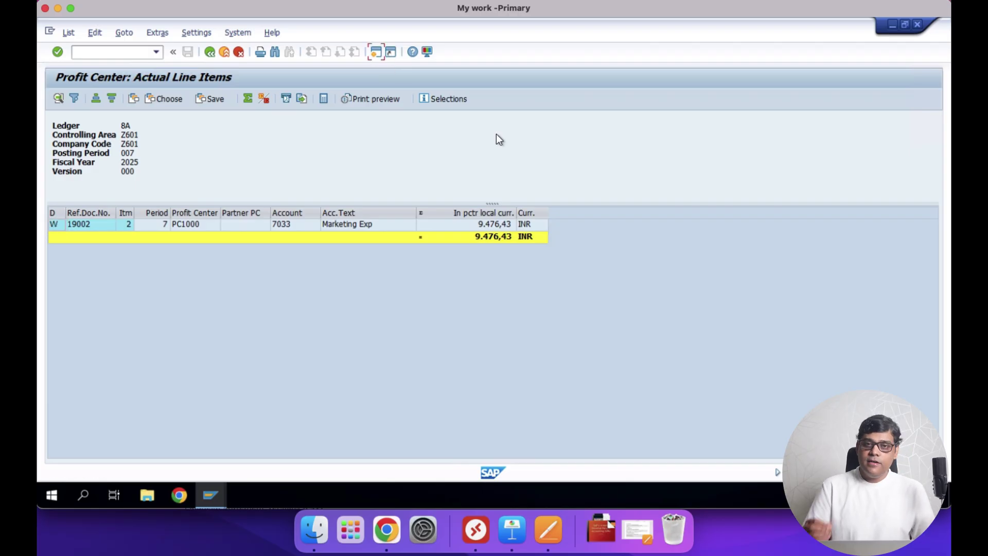
key("shift+F3")
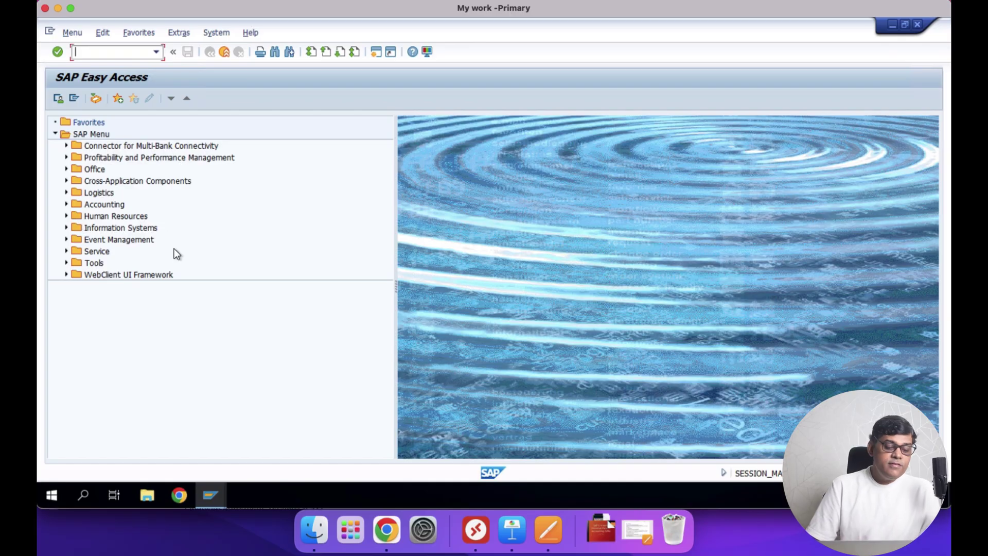
Expand Accounting > Controlling > Profit Center Accounting > Actual Postings > Period-End Closing to select 4KE5
left_click(65, 205)
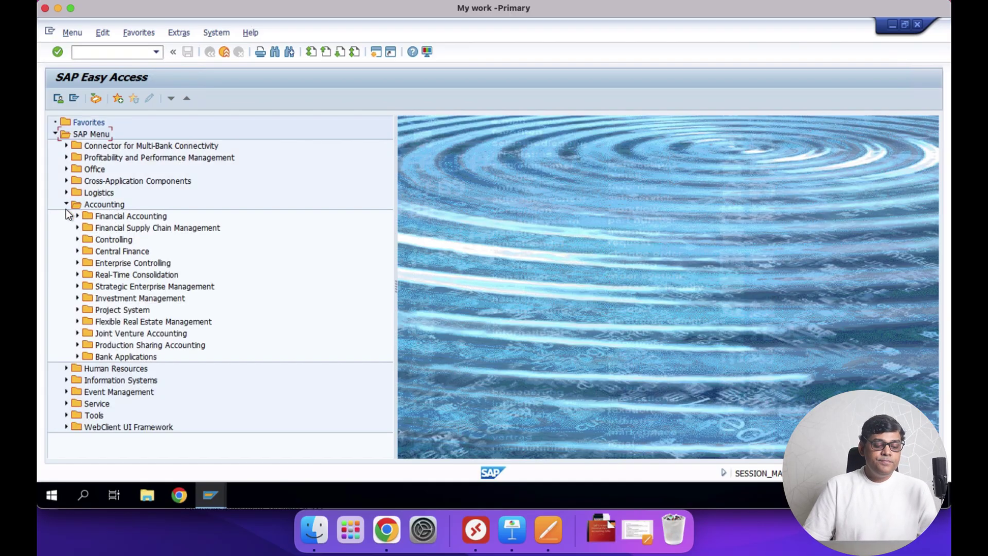
left_click(78, 240)
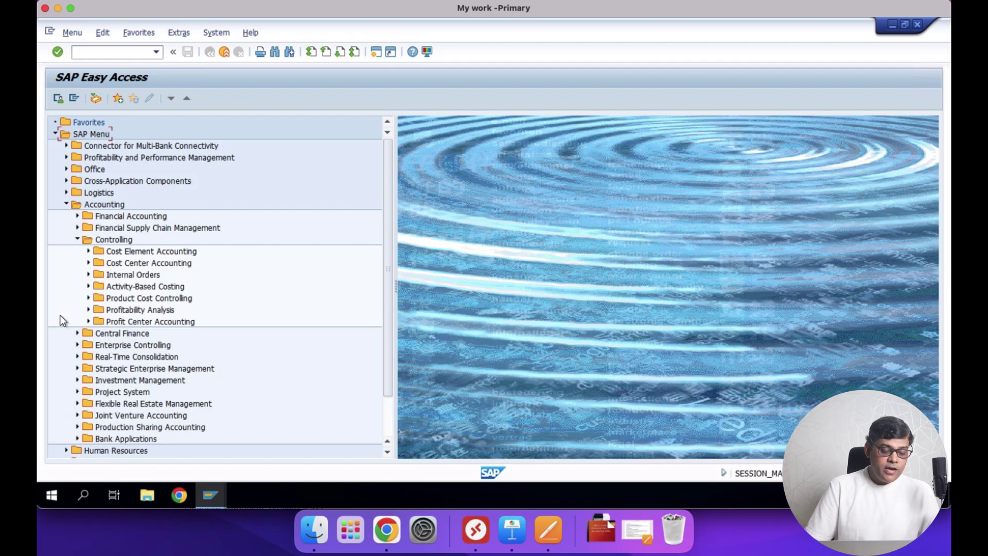
left_click(85, 322)
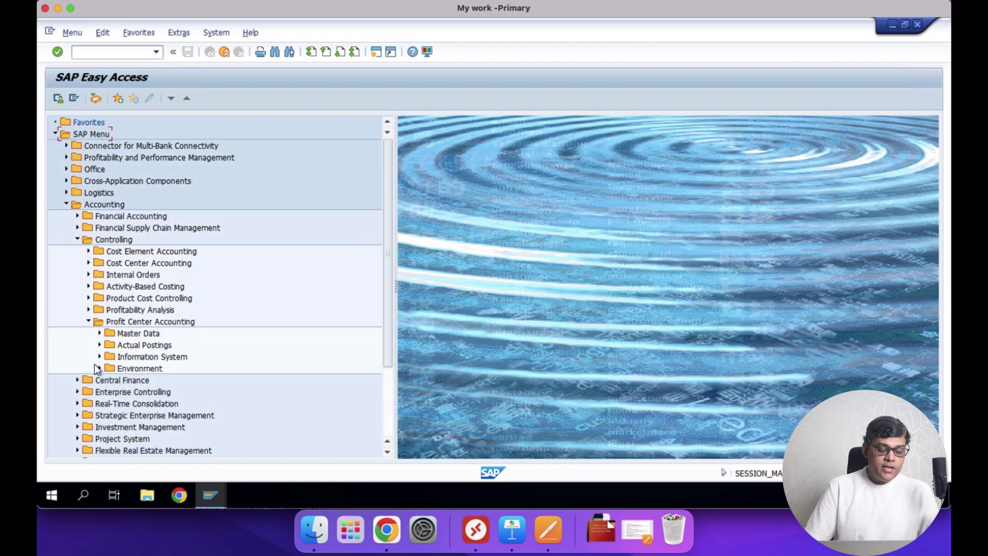
left_click(98, 346)
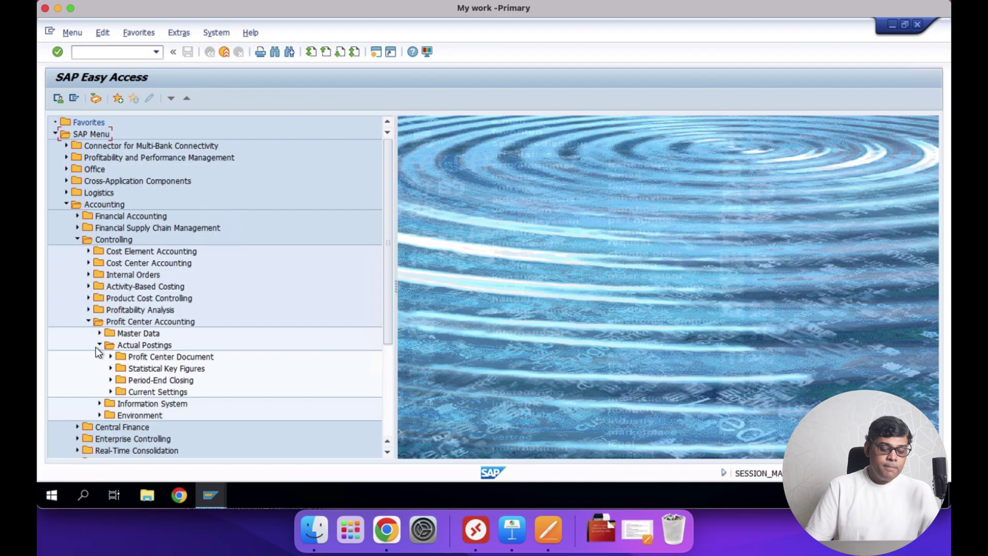
left_click(110, 381)
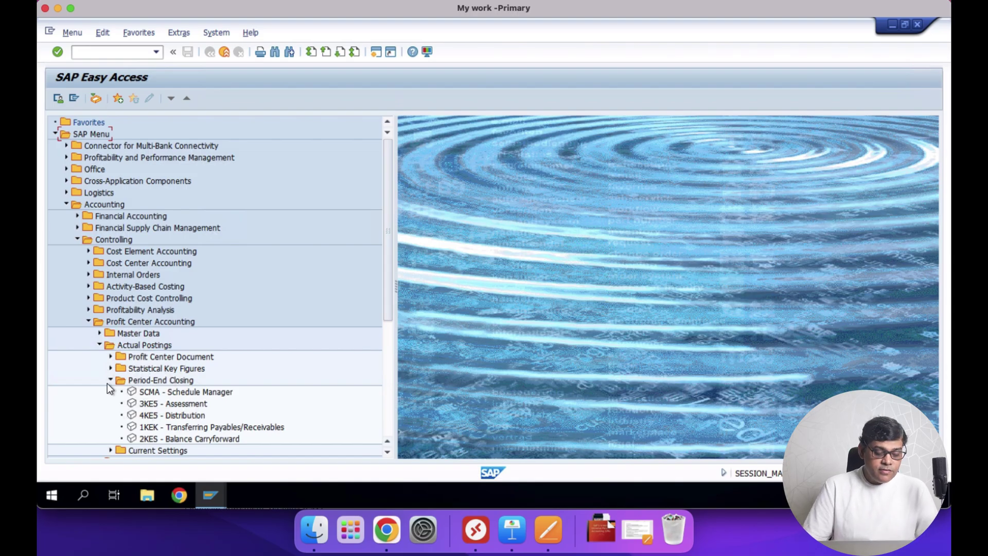
left_click(166, 416)
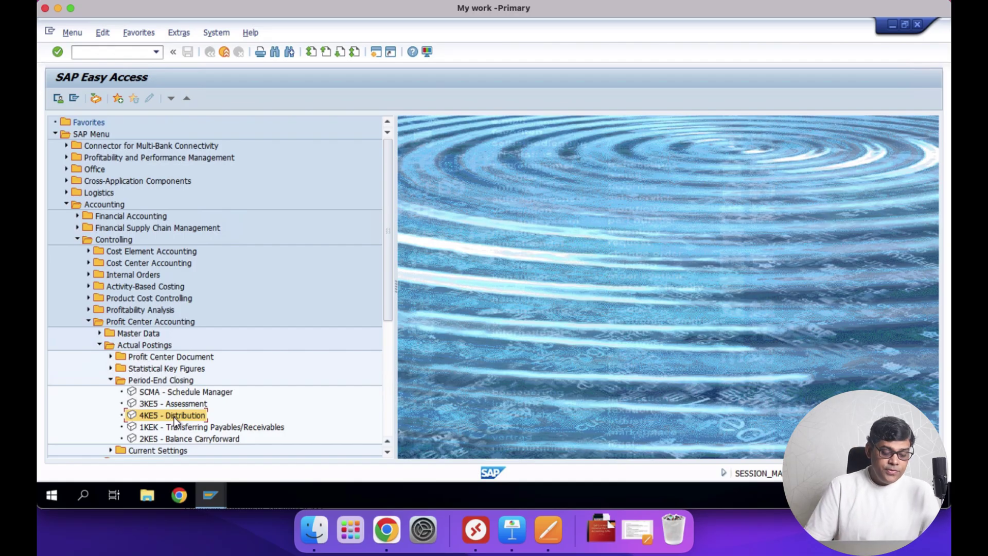
In 4KE5, enter period 07, document type A0 and cycle 11000 Mkt Cost Allocation
double_click(174, 417)
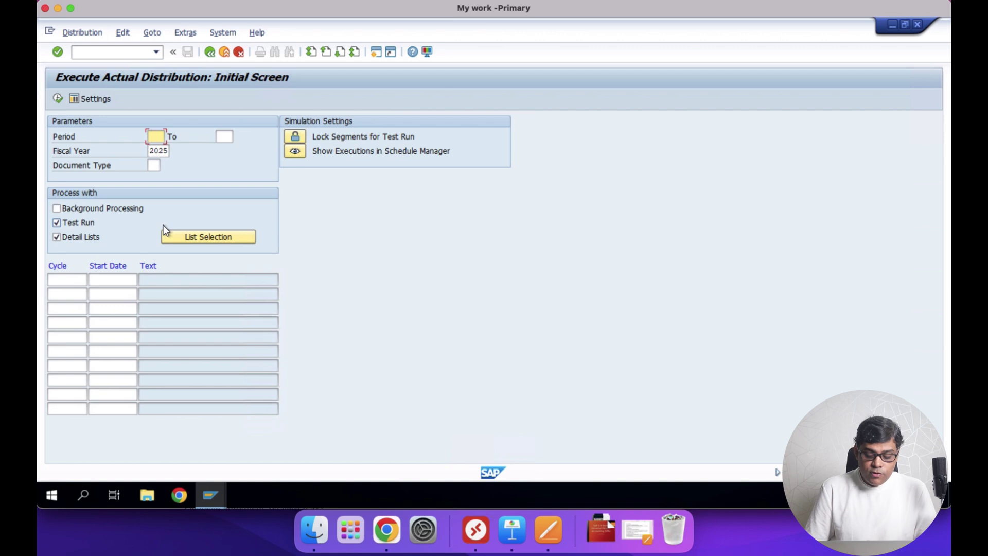
type("07")
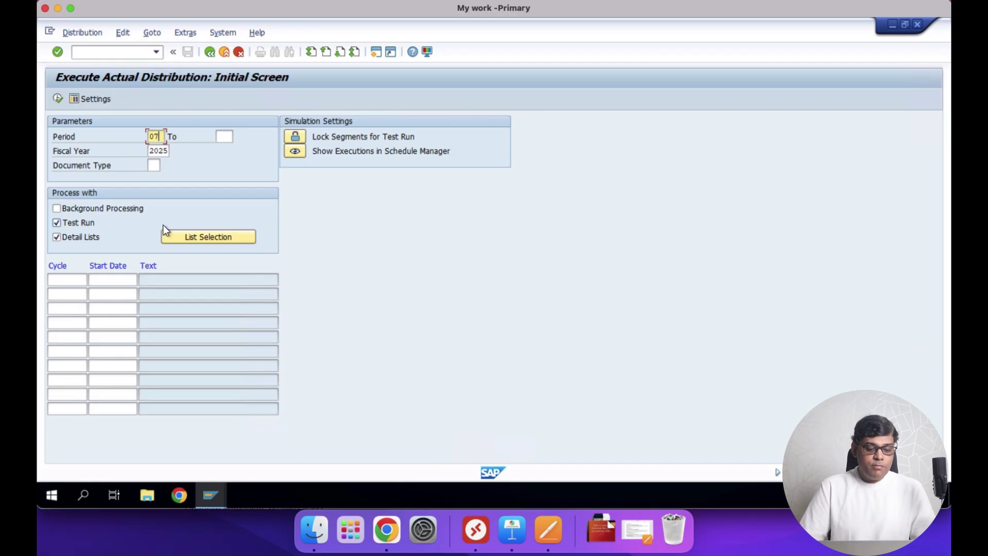
left_click(166, 167)
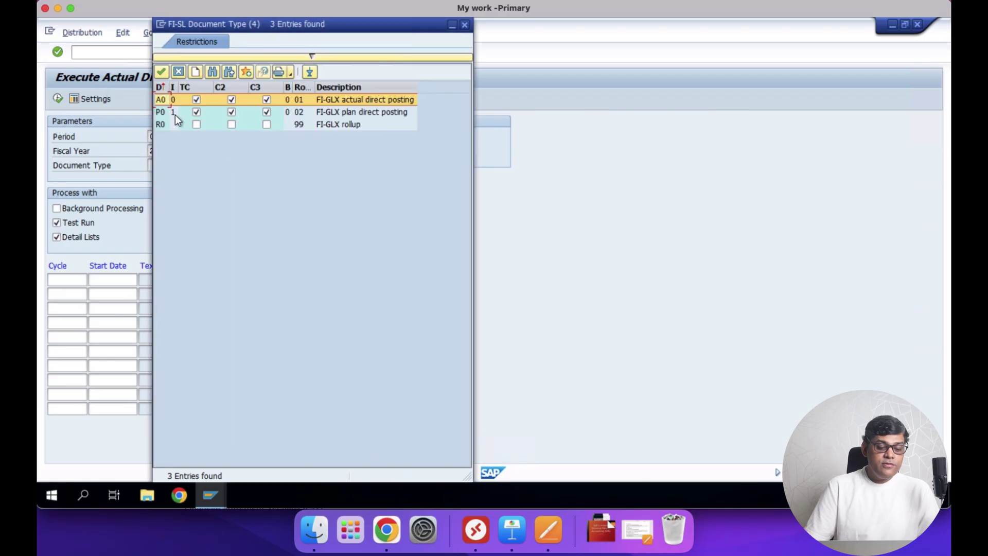
double_click(162, 99)
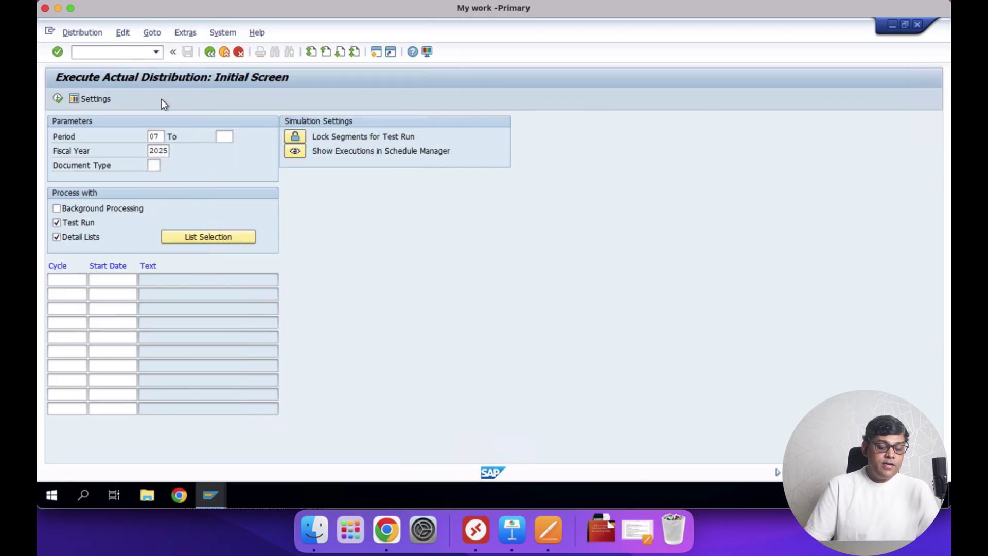
left_click(65, 280)
left_click(92, 279)
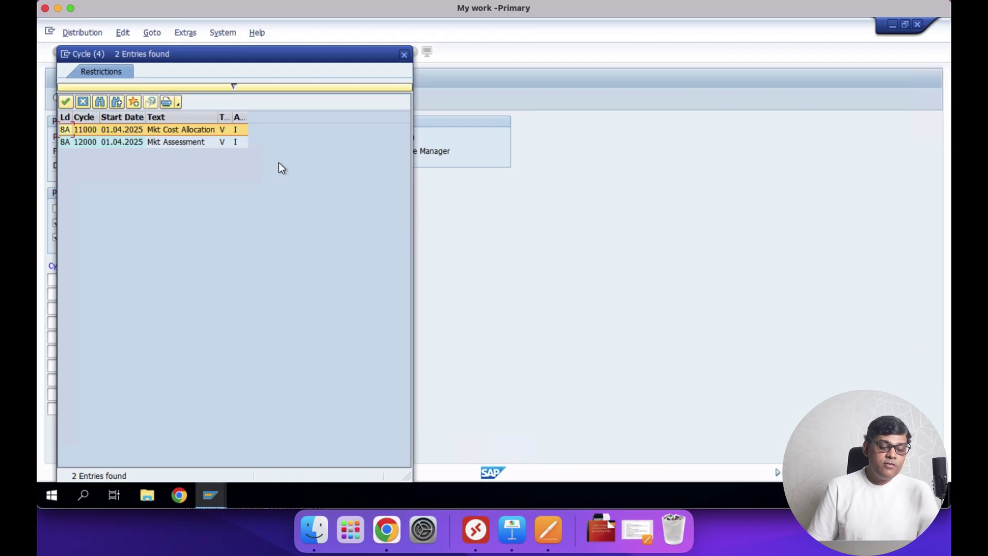
left_click(194, 132)
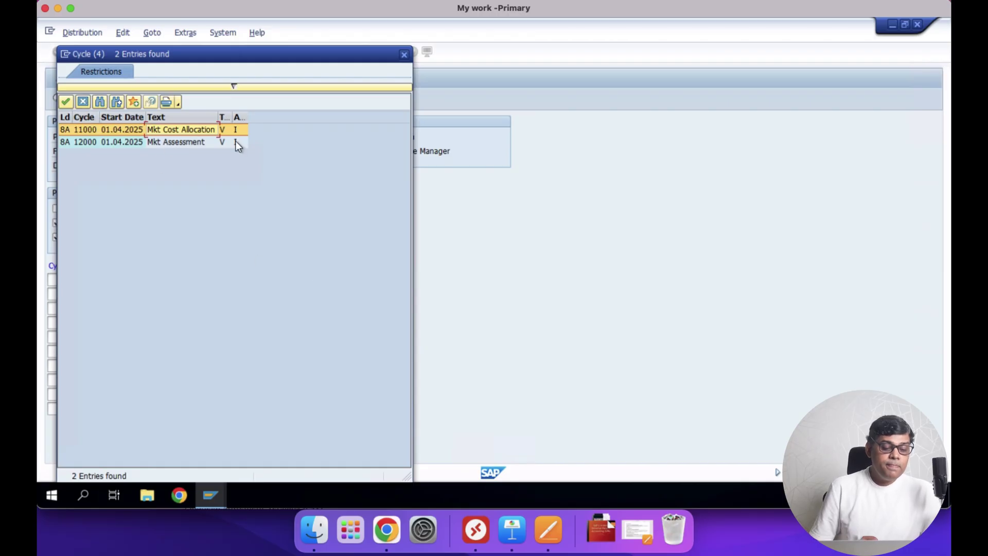
double_click(192, 128)
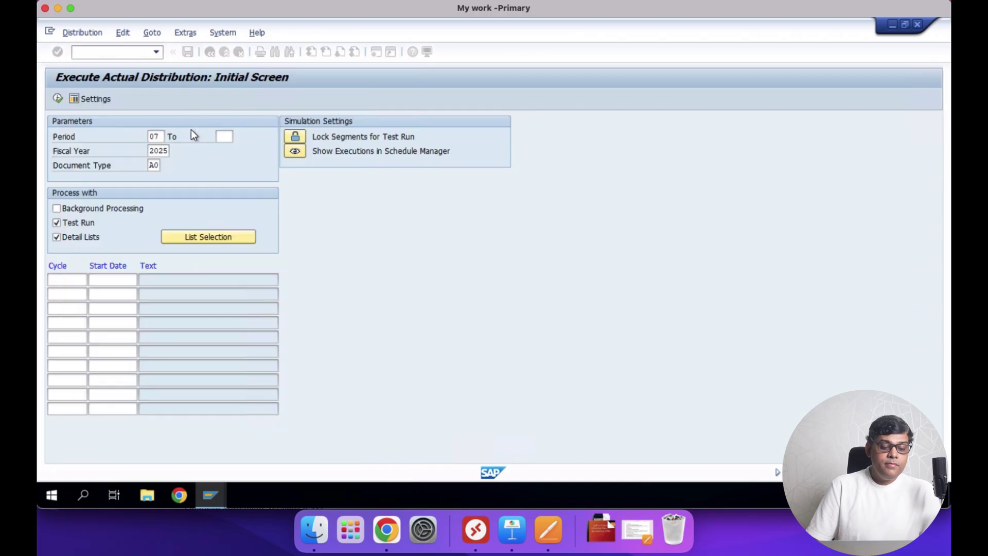
Test-run cycle 11000, review the segment list and ledger 8A records, then exit the lists
left_click(57, 99)
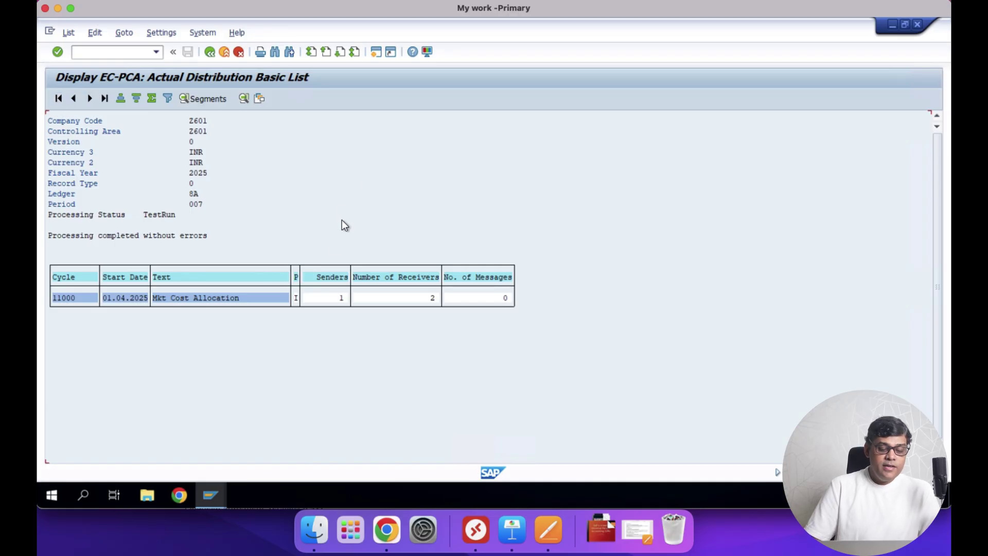
left_click(207, 99)
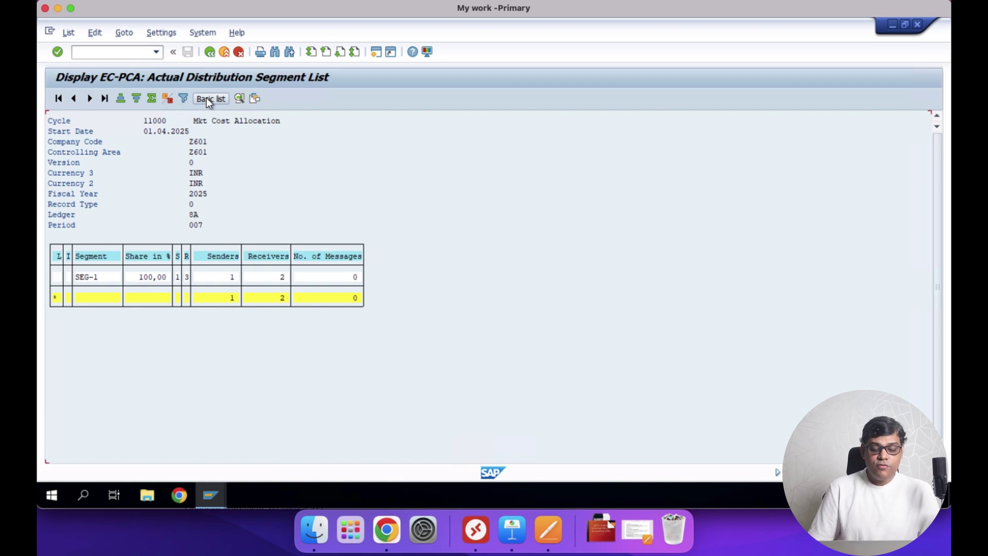
left_click(207, 99)
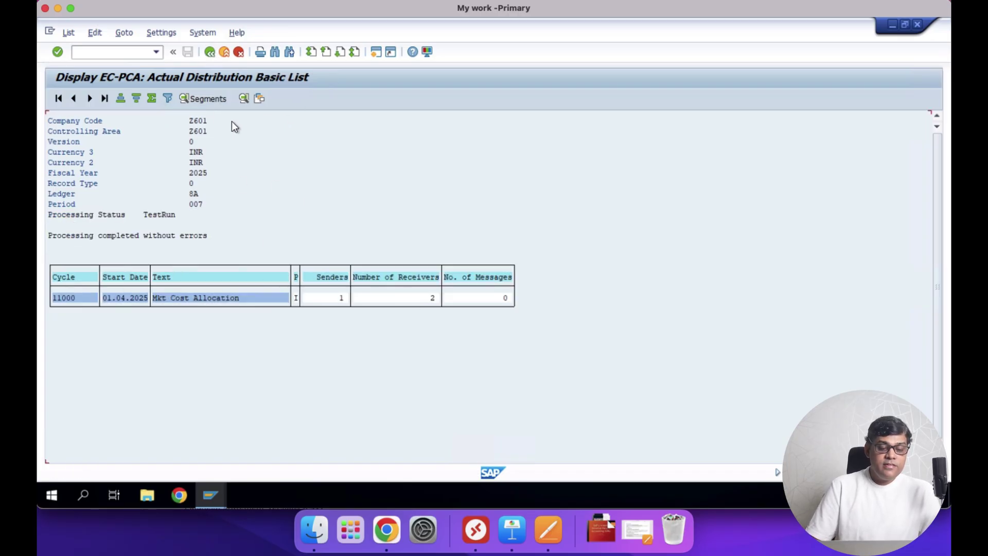
left_click(246, 98)
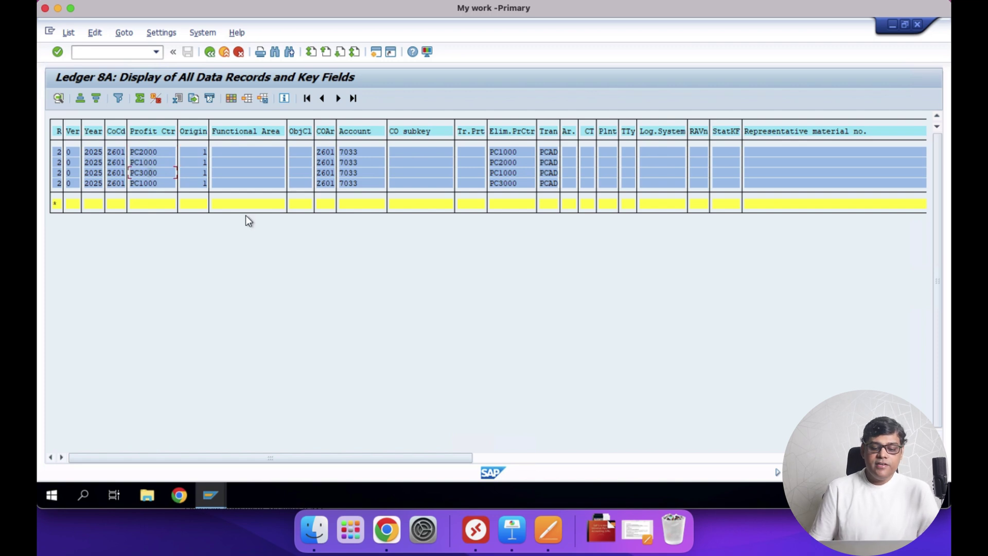
left_click(209, 52)
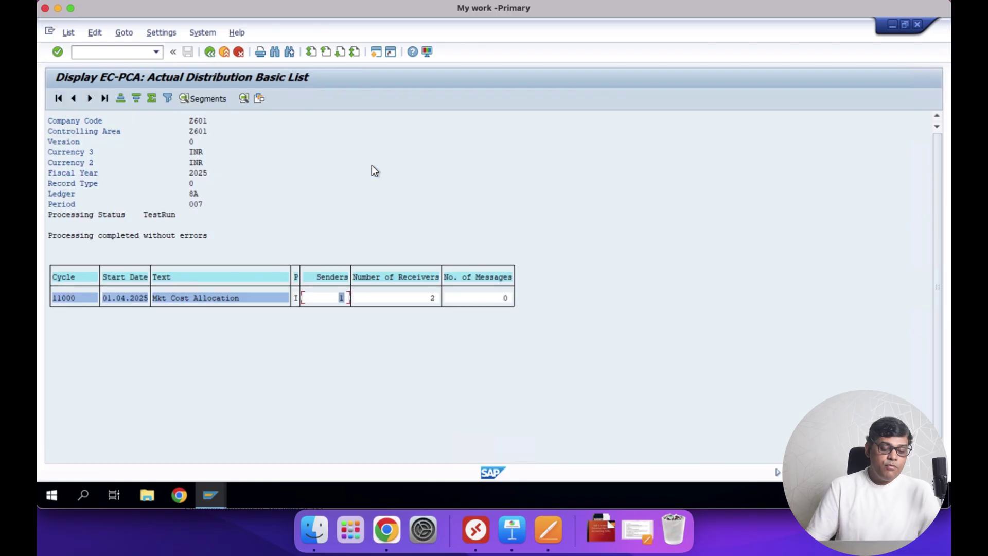
left_click(210, 52)
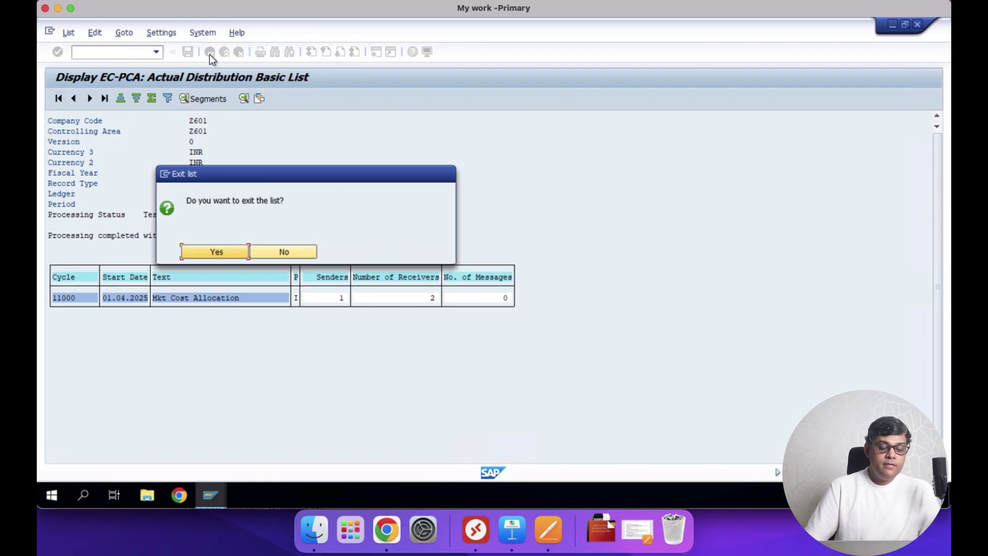
left_click(220, 250)
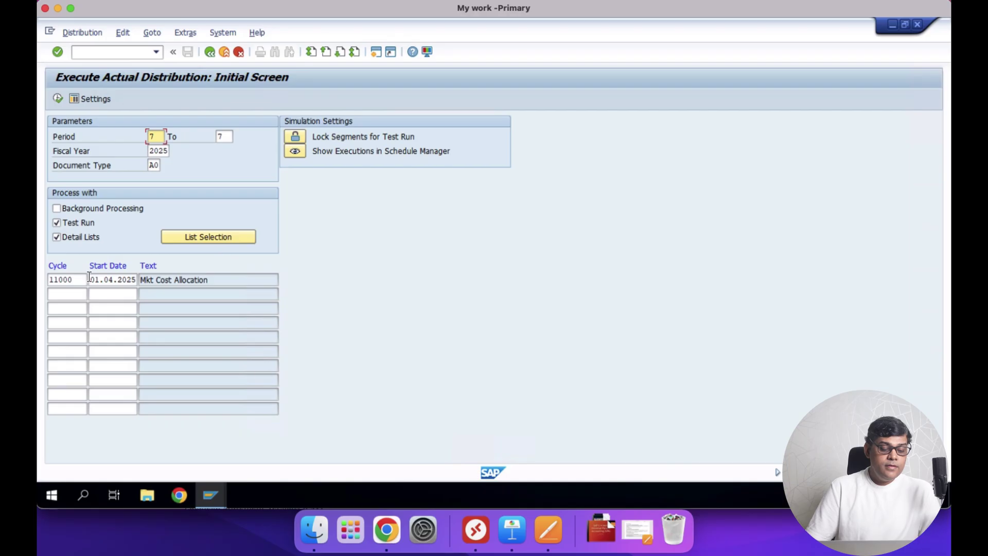
Execute cycle 11000 as a live distribution for period 07/2025
left_click(58, 99)
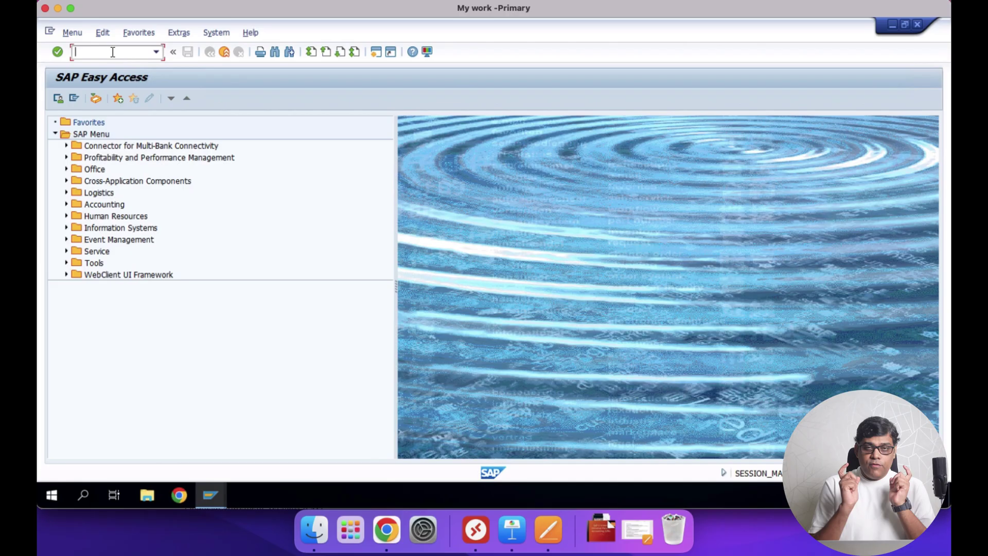
In FBL1N, select all vendor items with posting date 07.10.2025 to 07.10.2025
type("fbl1n")
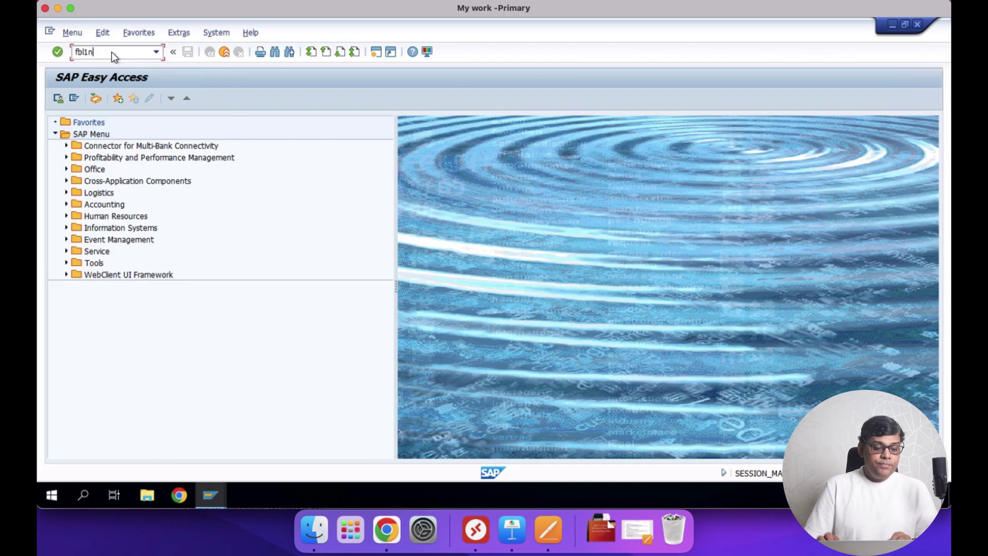
key("Return")
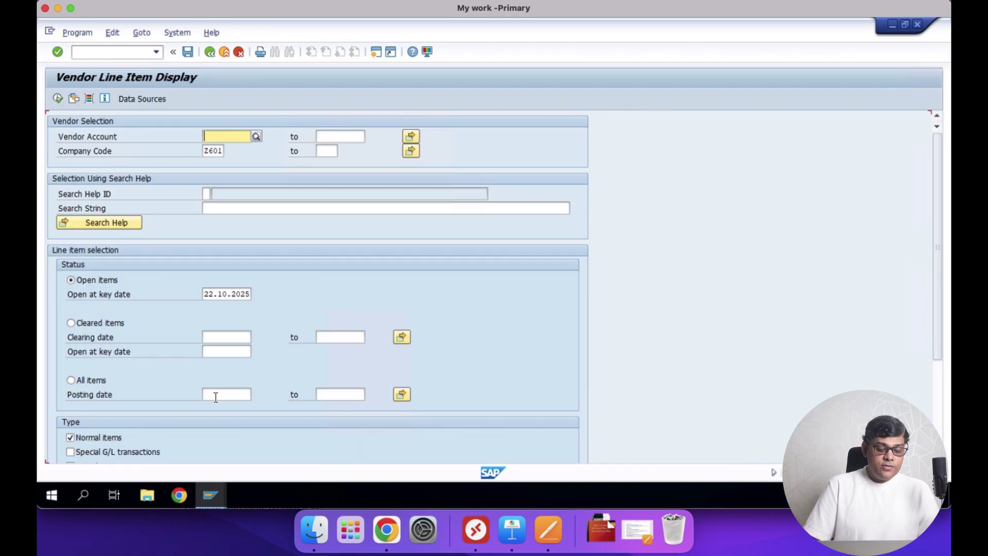
left_click(79, 380)
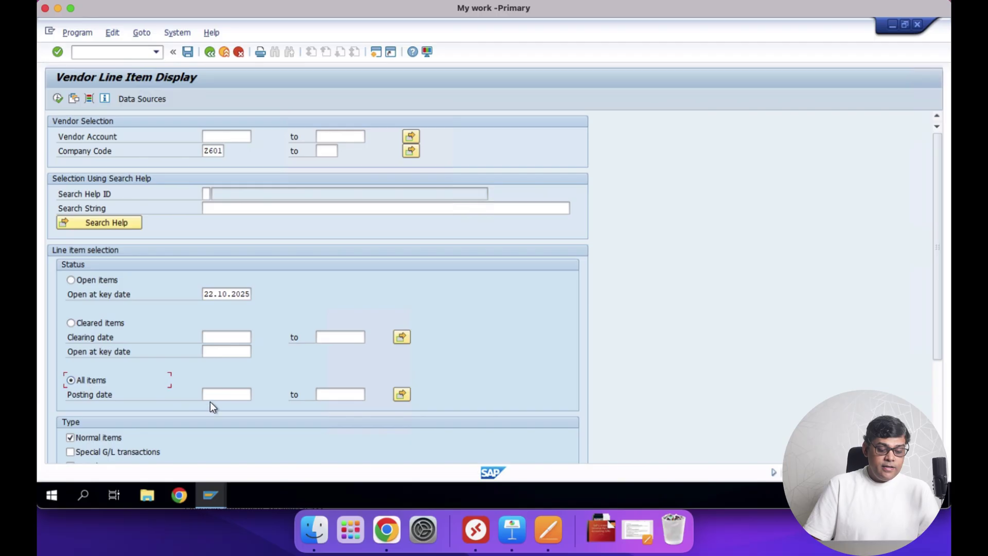
left_click(239, 395)
left_click(256, 395)
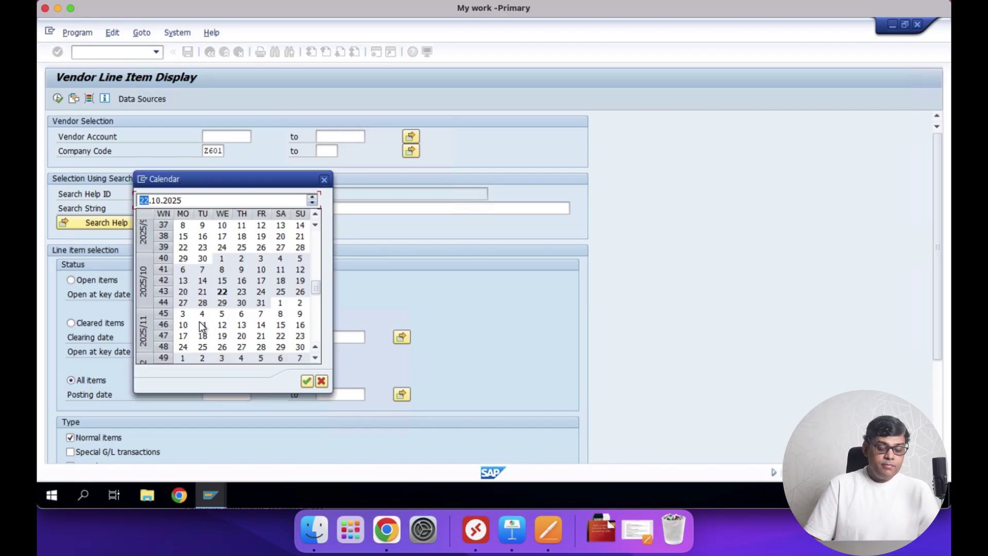
double_click(199, 269)
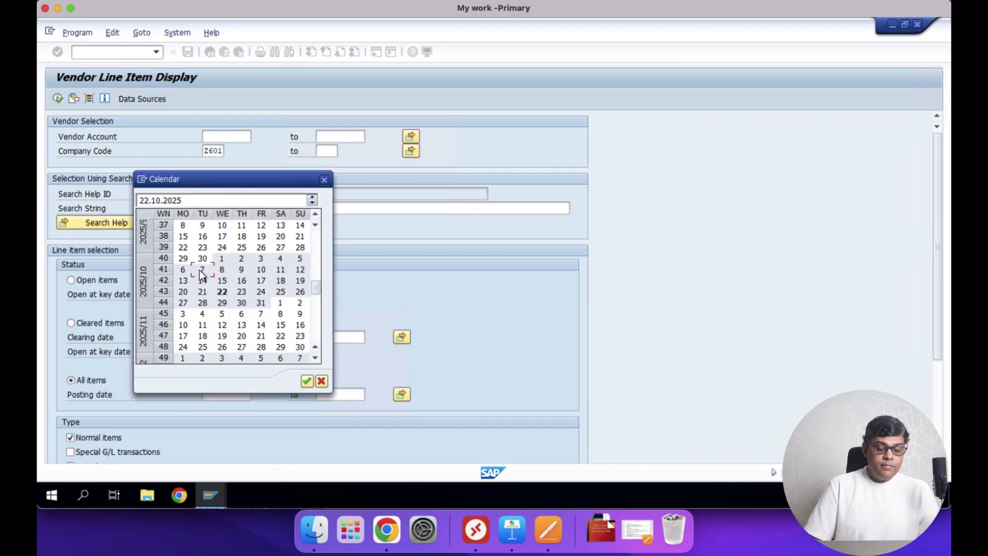
left_click(365, 395)
left_click(370, 394)
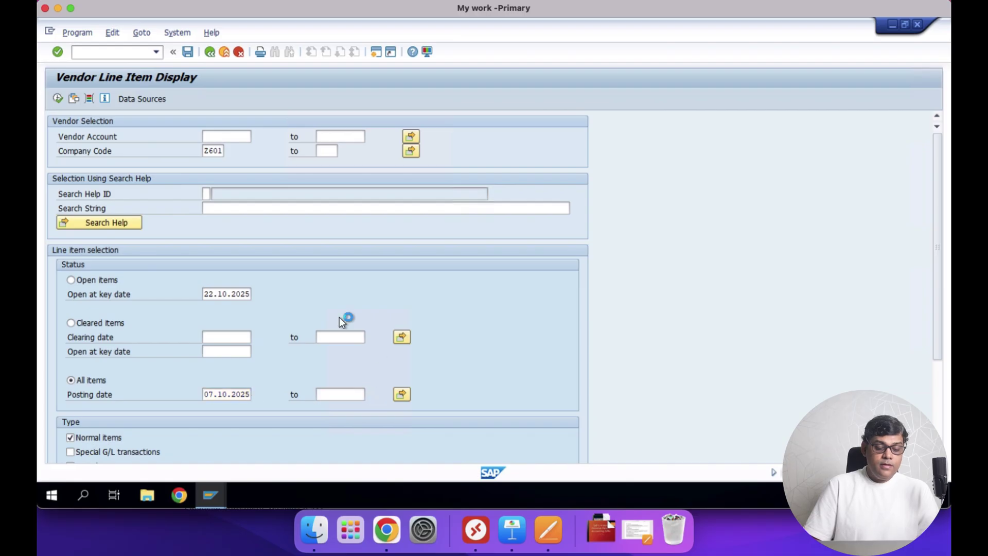
double_click(202, 270)
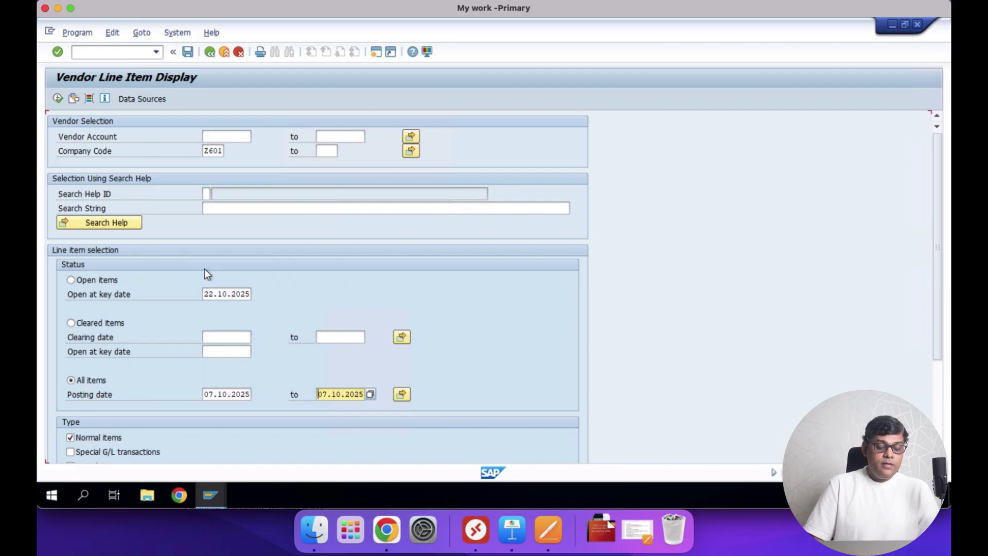
List the vendor items and open the 10,000.00 INR invoice document 19002
left_click(58, 98)
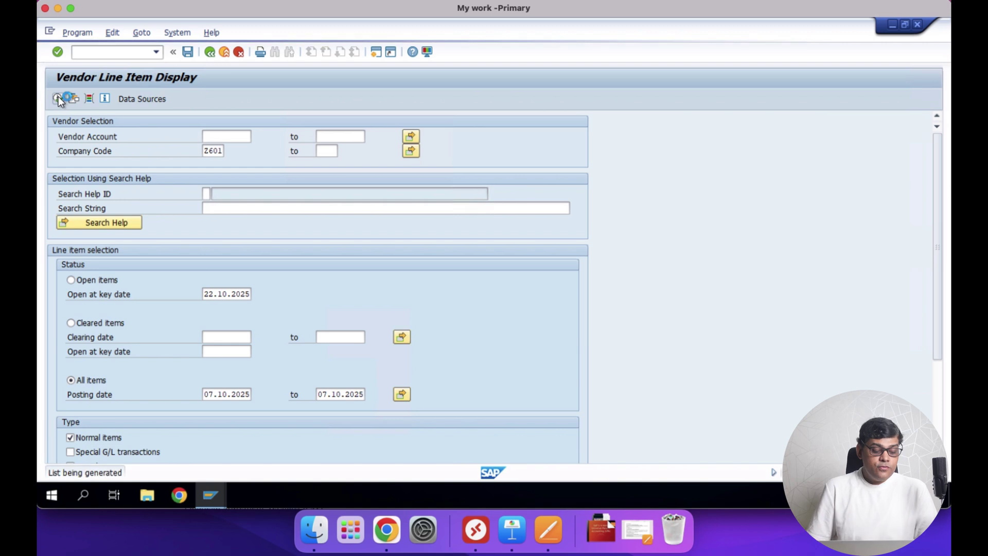
left_click(415, 225)
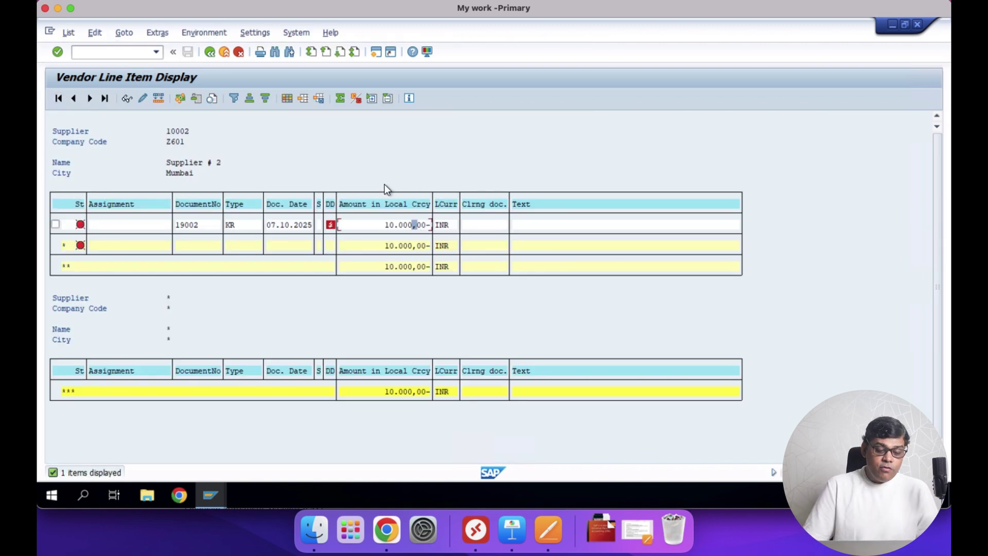
double_click(404, 225)
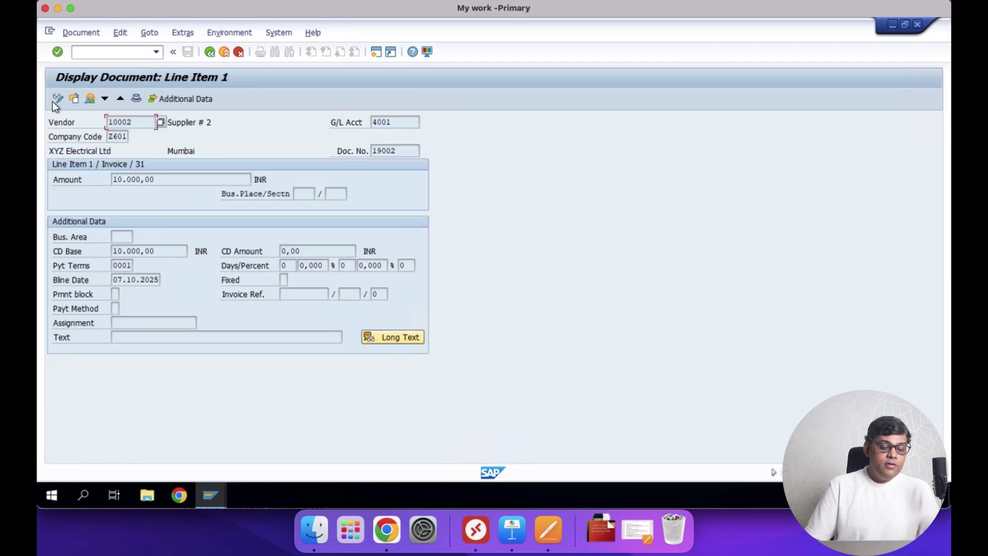
Show document 19002's overview and highlight the 9,476.43 Marketing Exp line on PC1000, segment MKTK
left_click(87, 98)
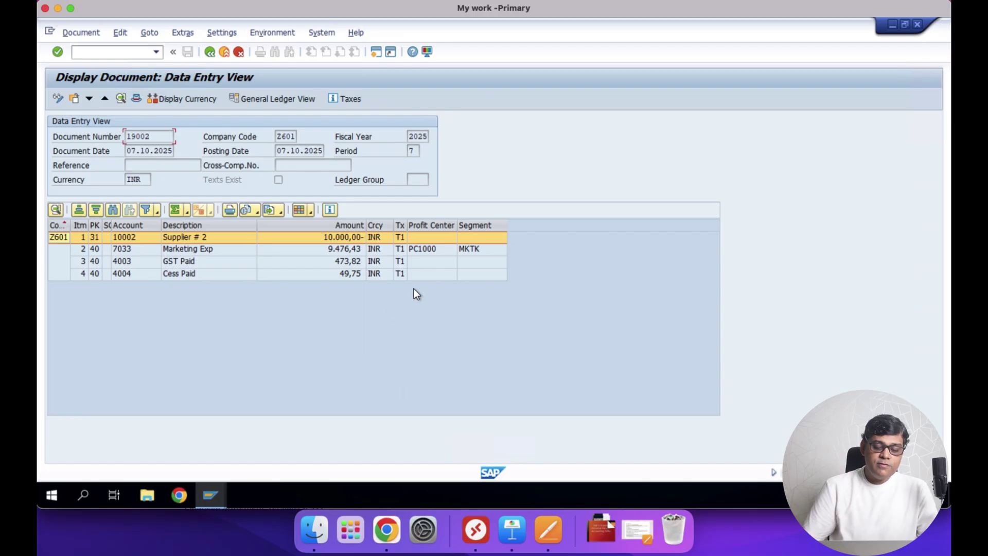
left_click(436, 254)
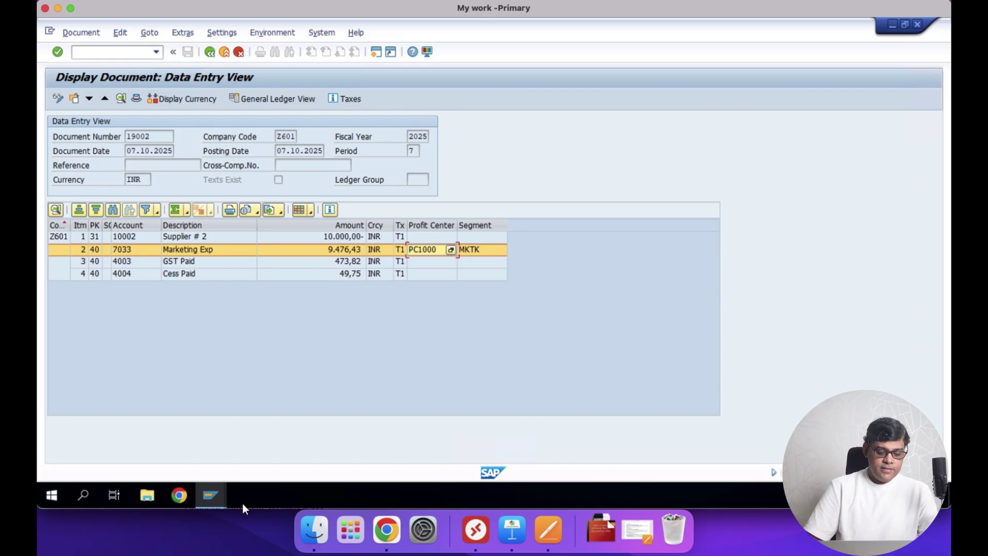
mouse_move(214, 492)
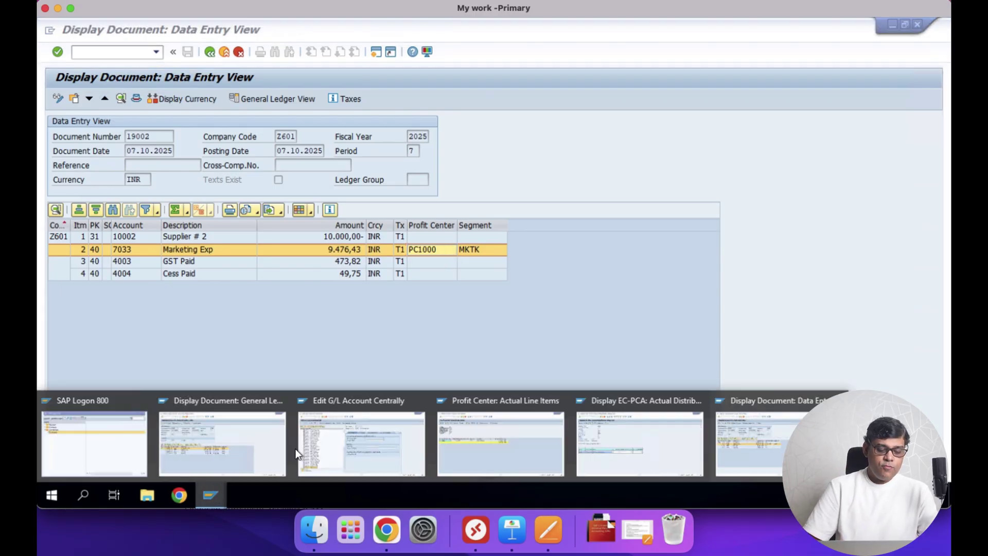
Rerun the profit center line items report for profit centers PC1000 to PC3000
left_click(483, 452)
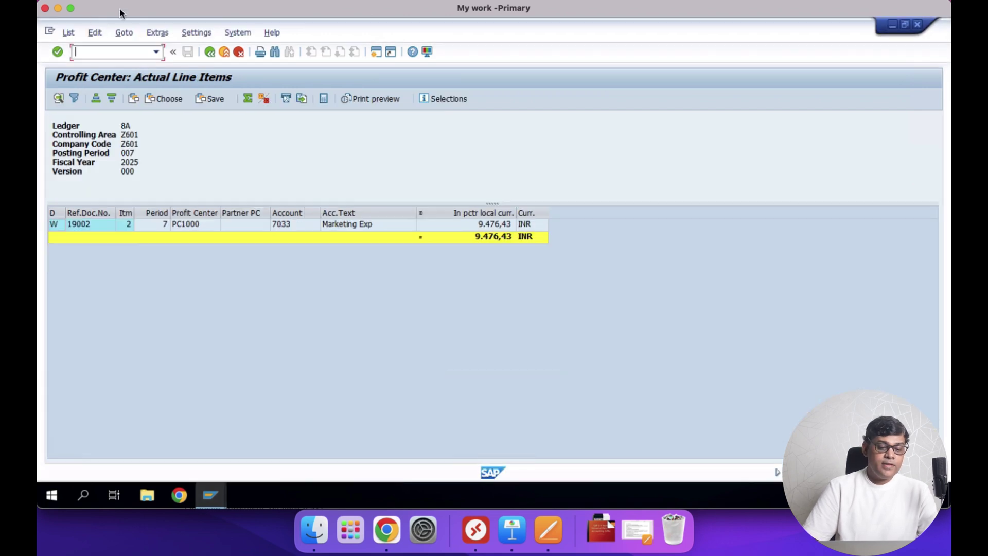
left_click(210, 52)
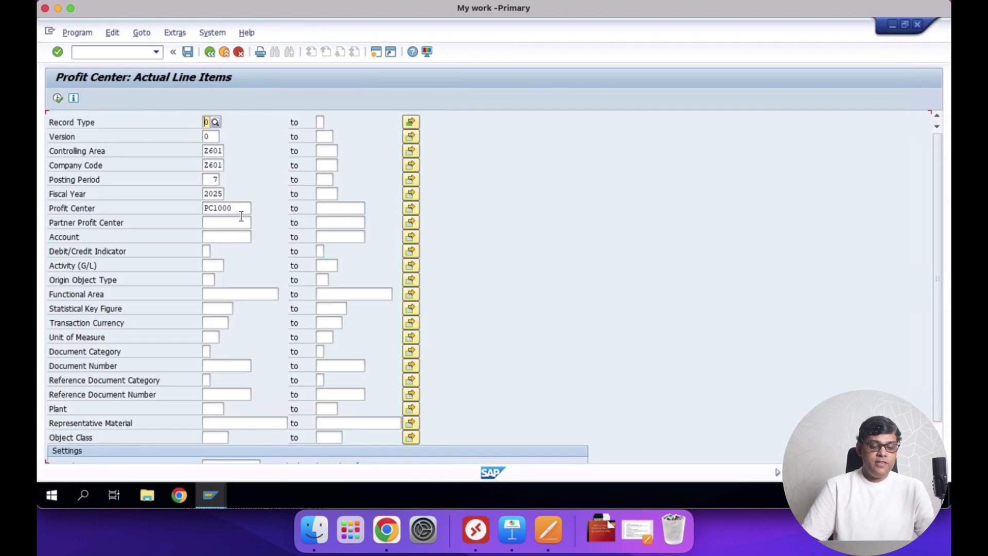
left_click(352, 208)
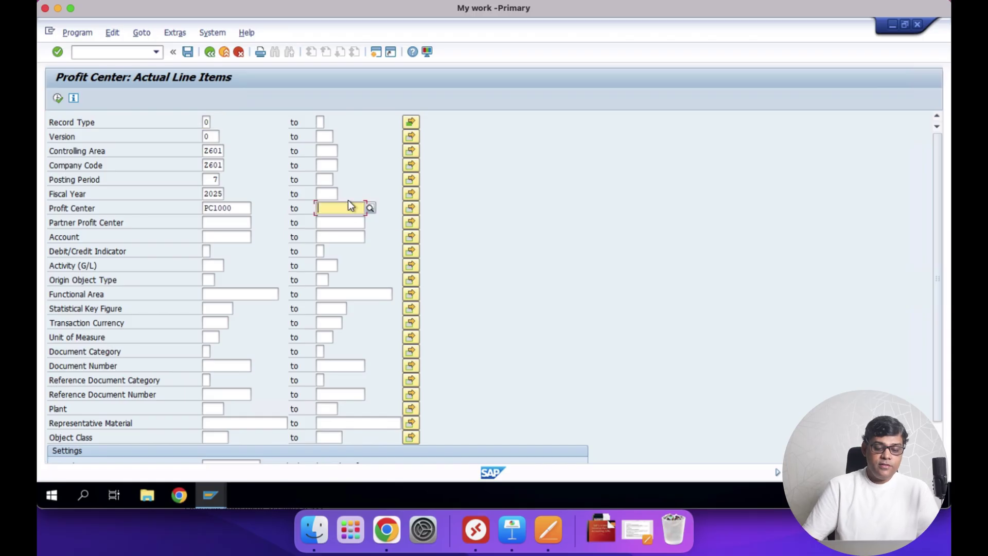
type("pc")
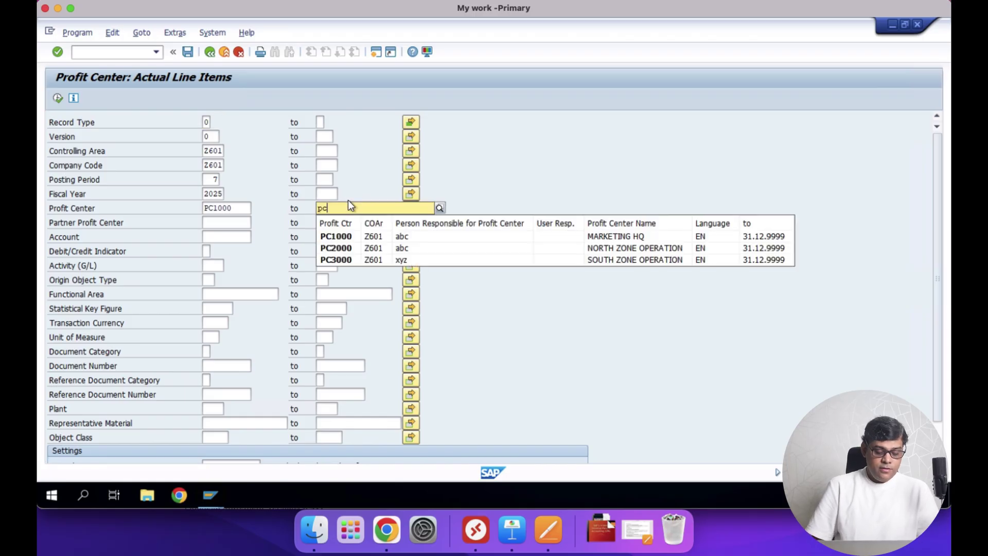
type("3000")
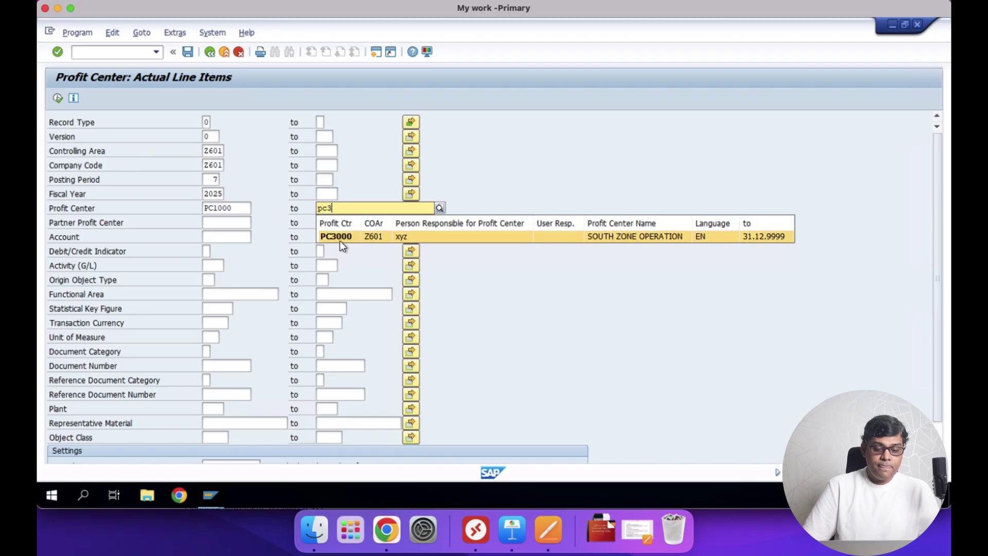
left_click(340, 240)
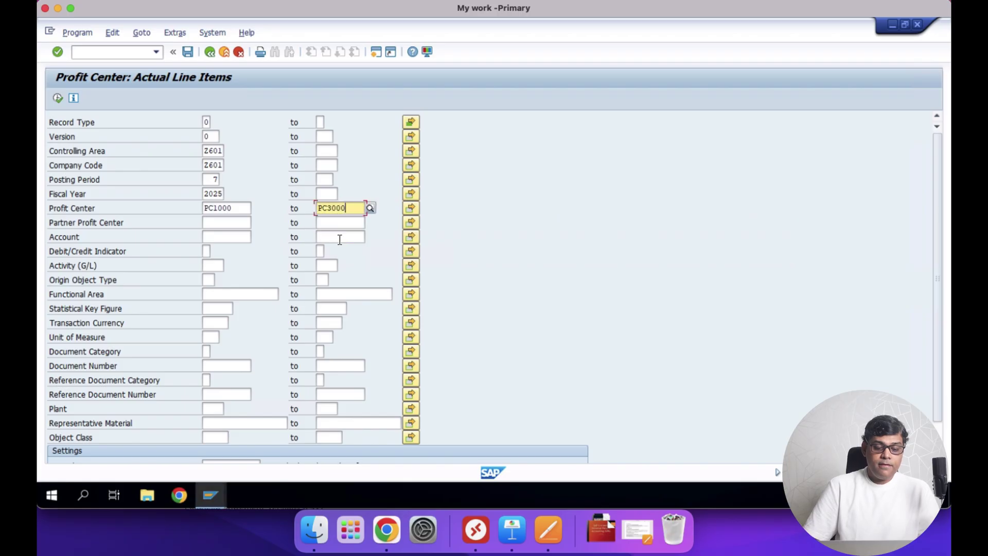
left_click(57, 101)
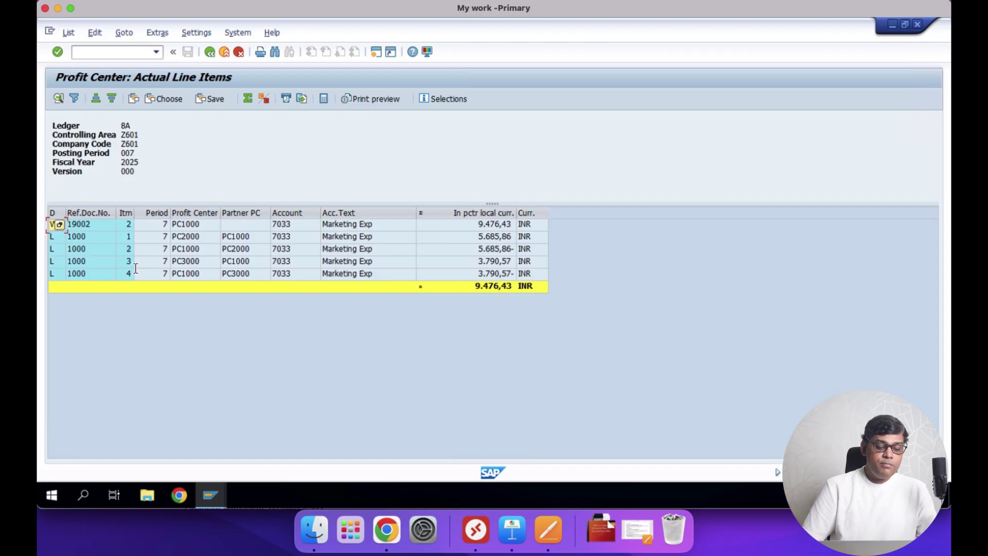
Review the PC1000 invoice line and distribution lines: 5,685.86 to PC2000, 3,790.57 to PC3000
left_click(191, 224)
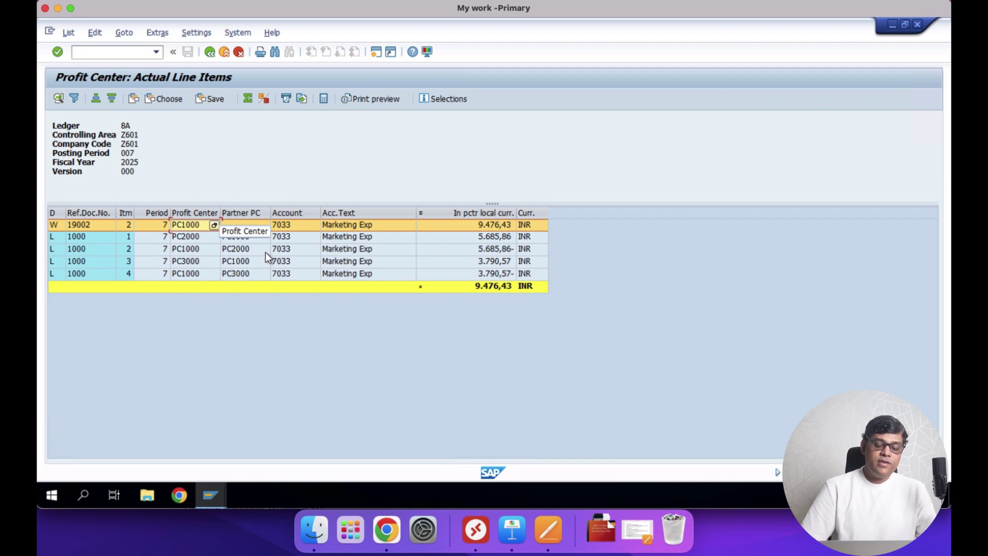
left_click(192, 249)
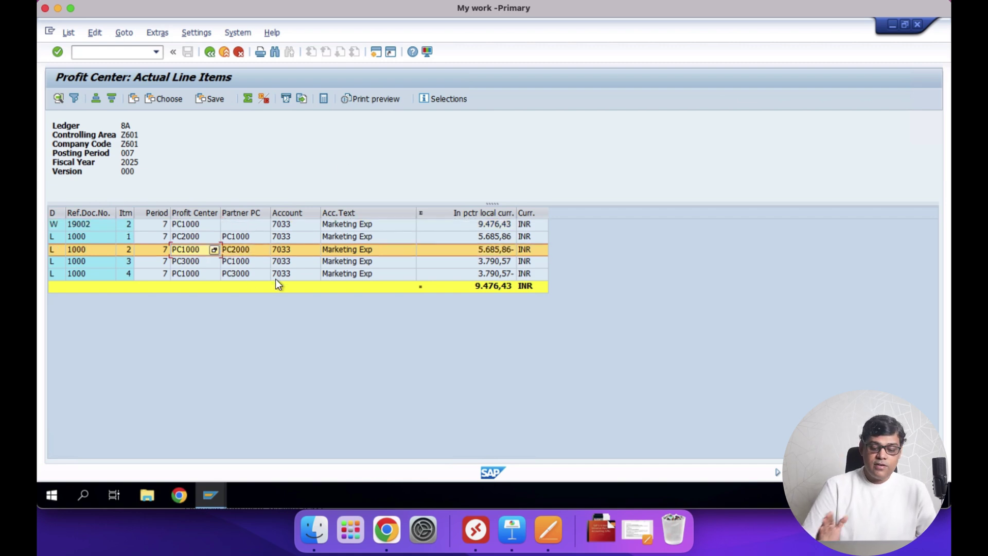
left_click(196, 237)
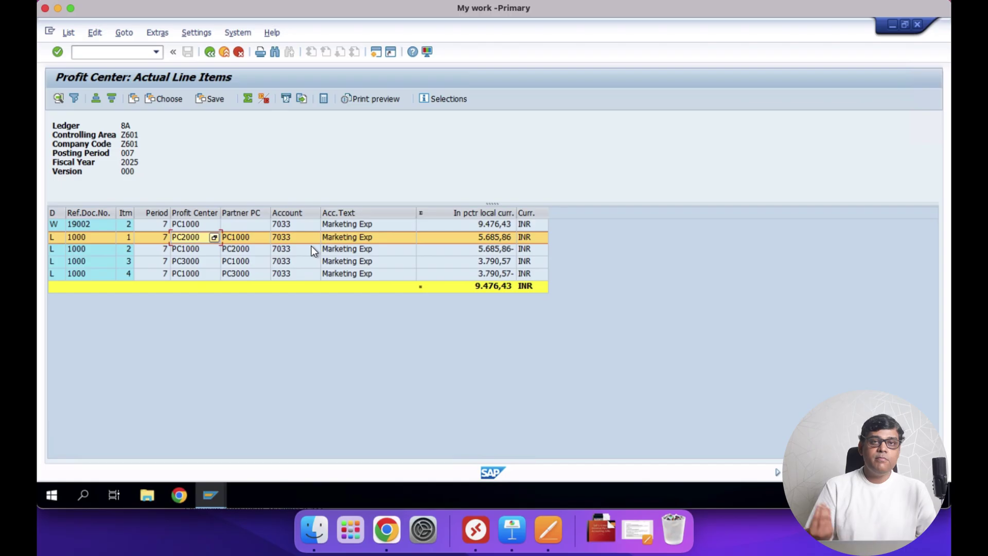
left_click(181, 264)
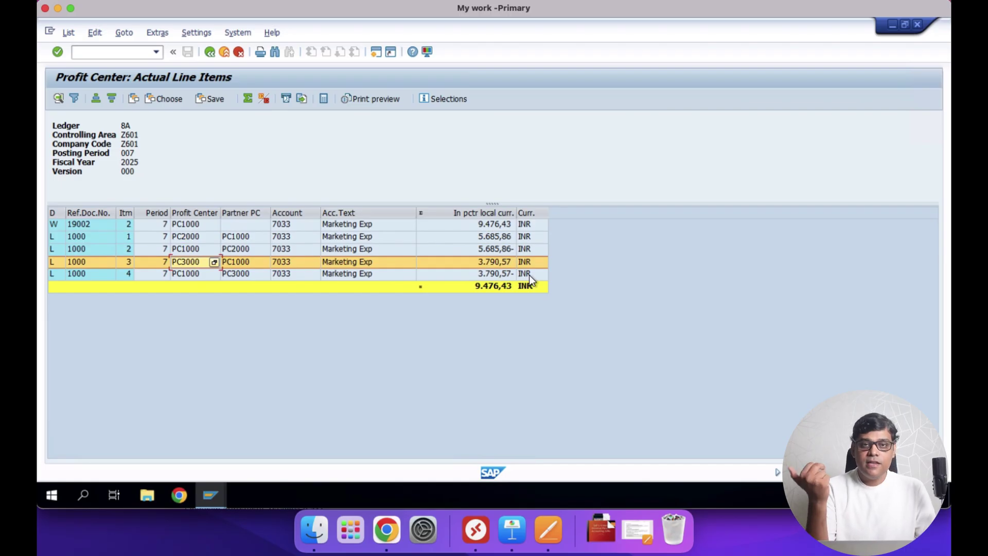